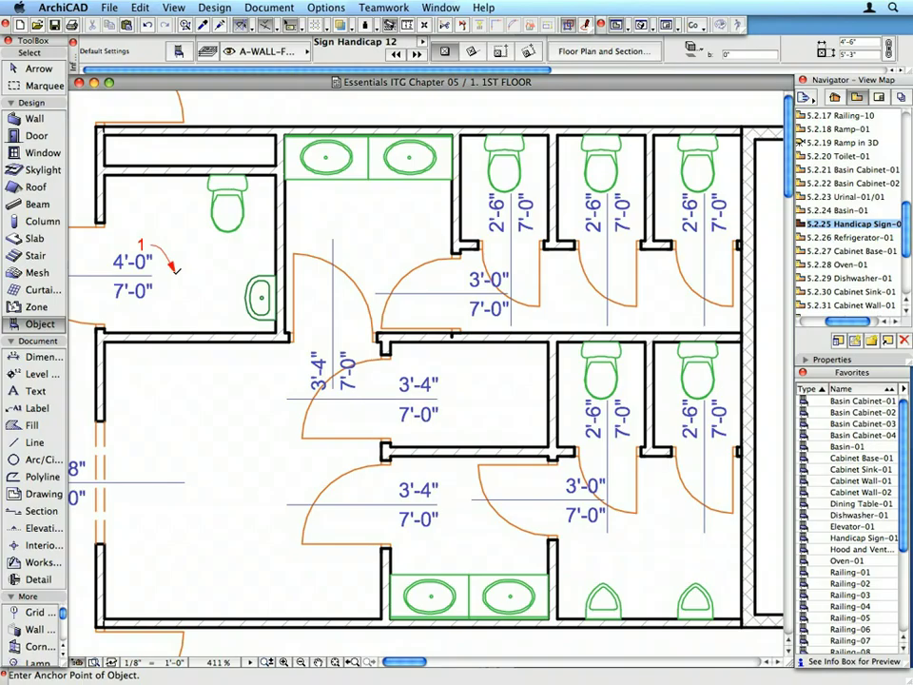
- Execute a Subtraction to cut the two operator solids out of the four floor slabs
click(176, 269)
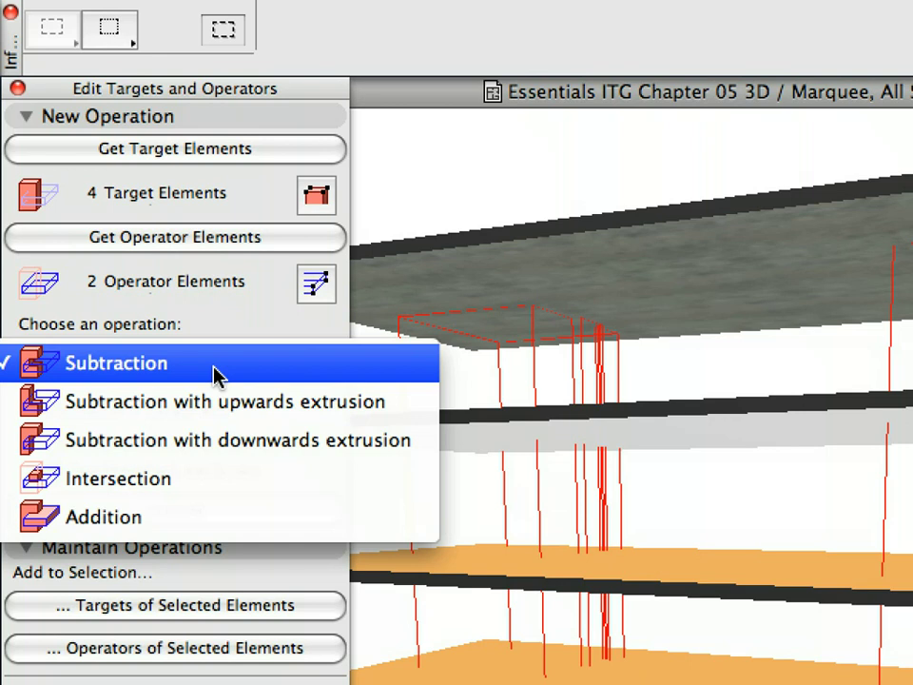
click(215, 372)
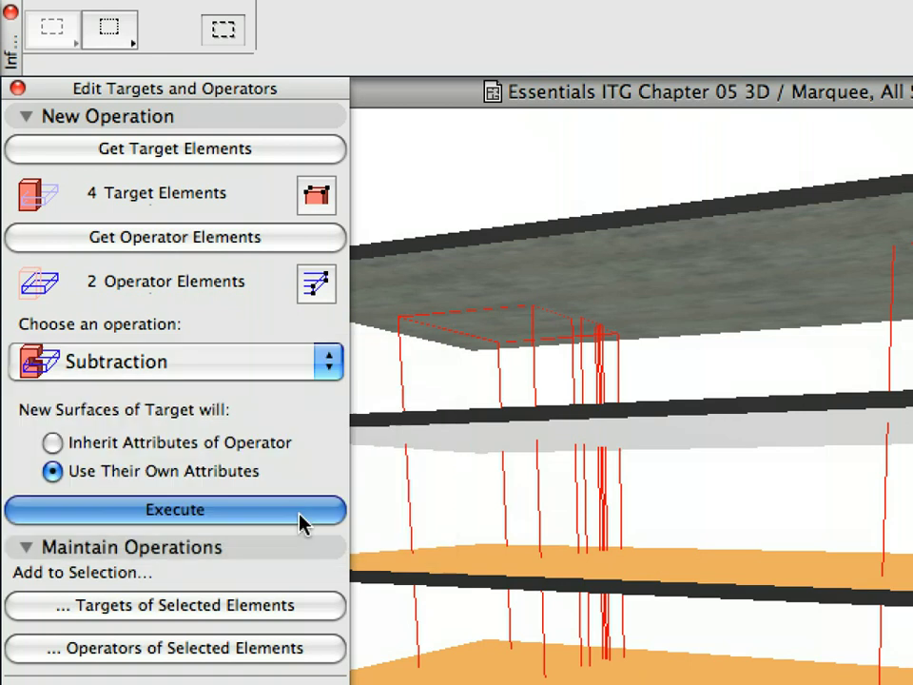
click(303, 519)
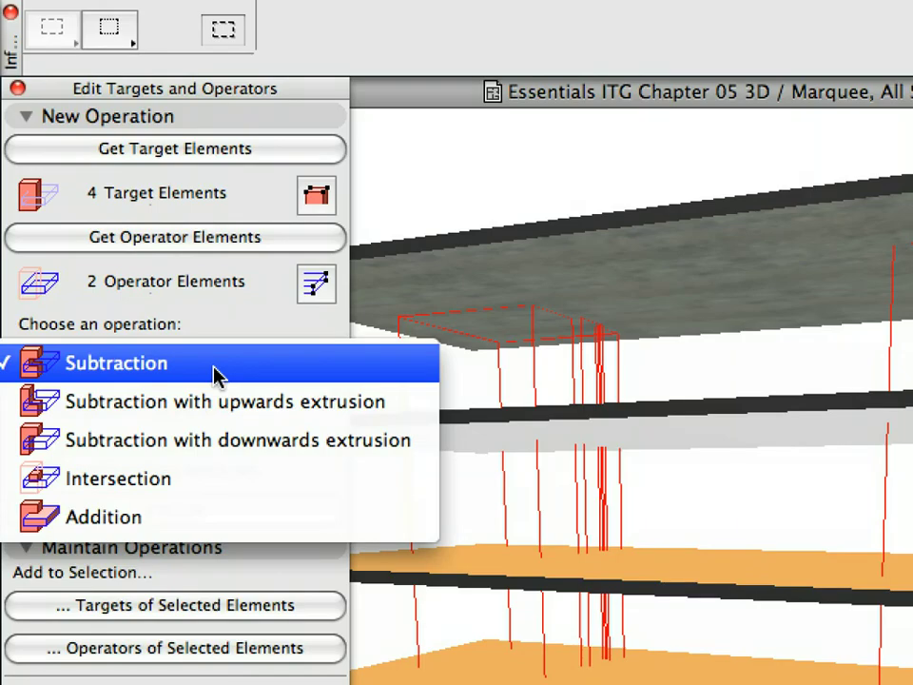
click(217, 374)
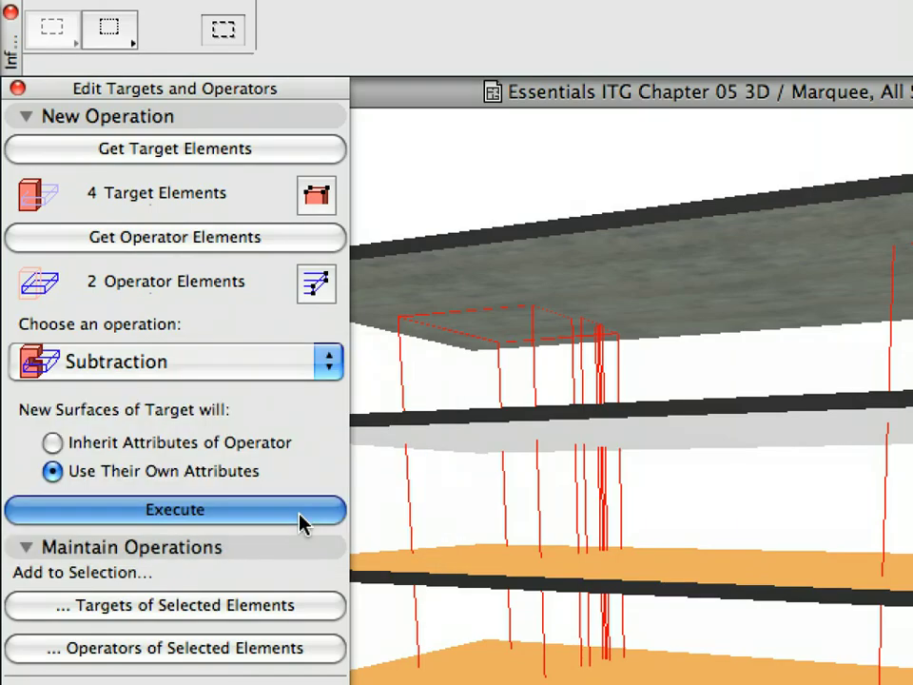
click(303, 523)
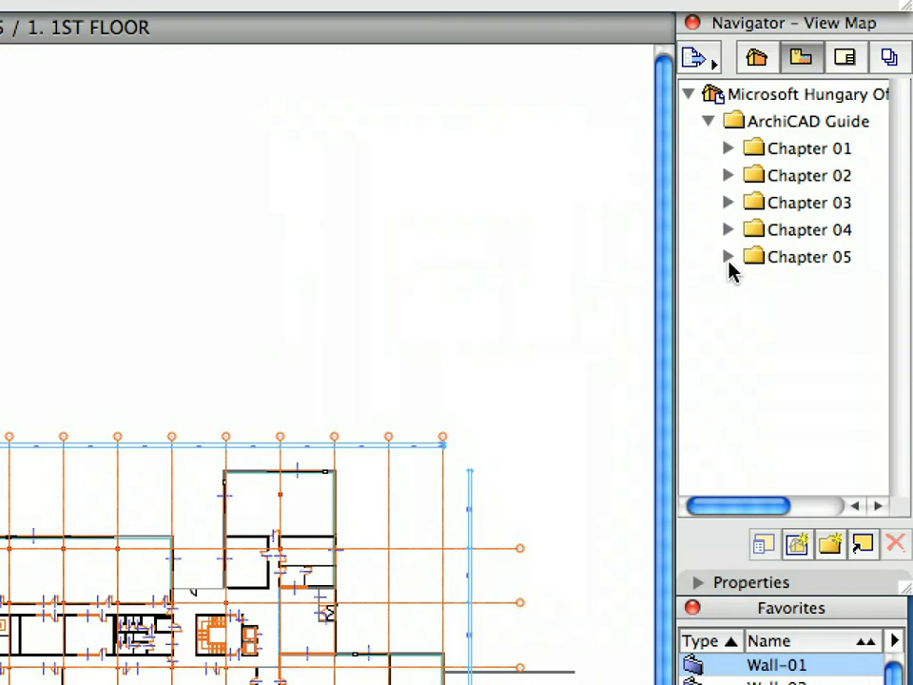
- Open the 5.1.1 Stair-Slab plan from the Chapter 05 > 5.1 folder
click(728, 258)
click(746, 284)
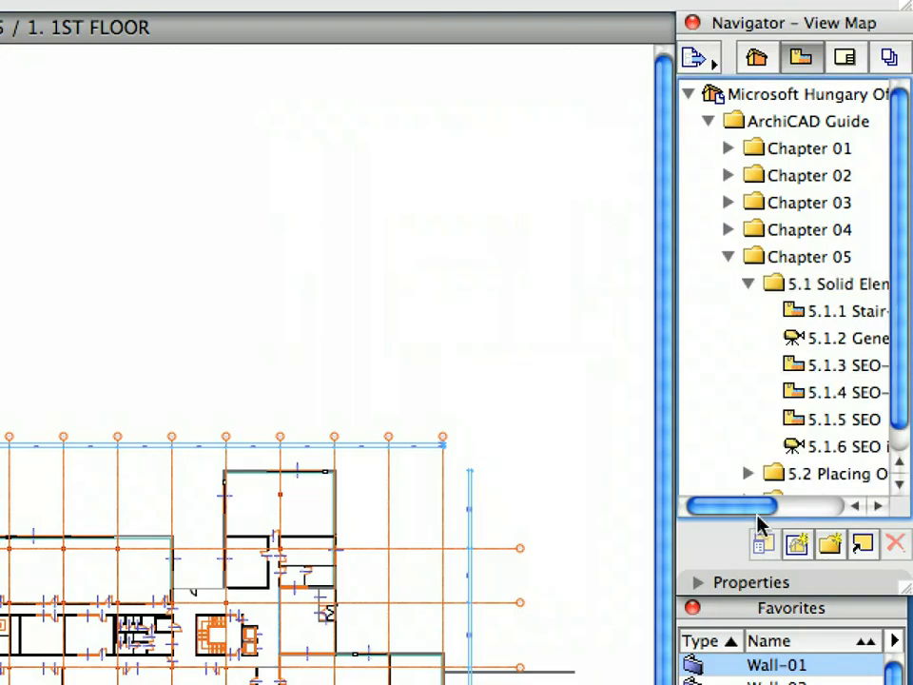
drag(747, 506, 791, 517)
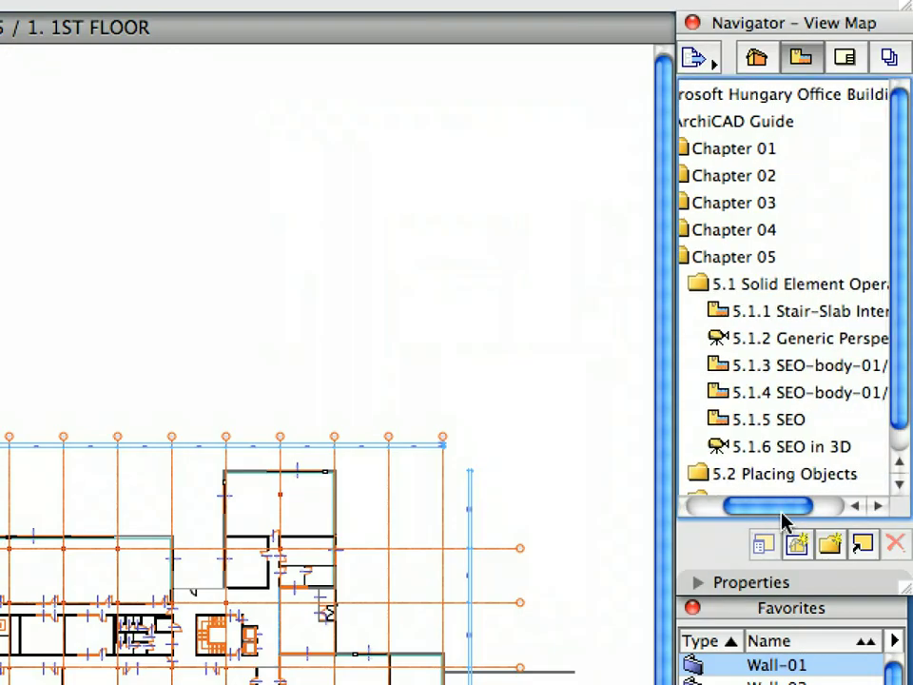
click(788, 320)
double_click(788, 320)
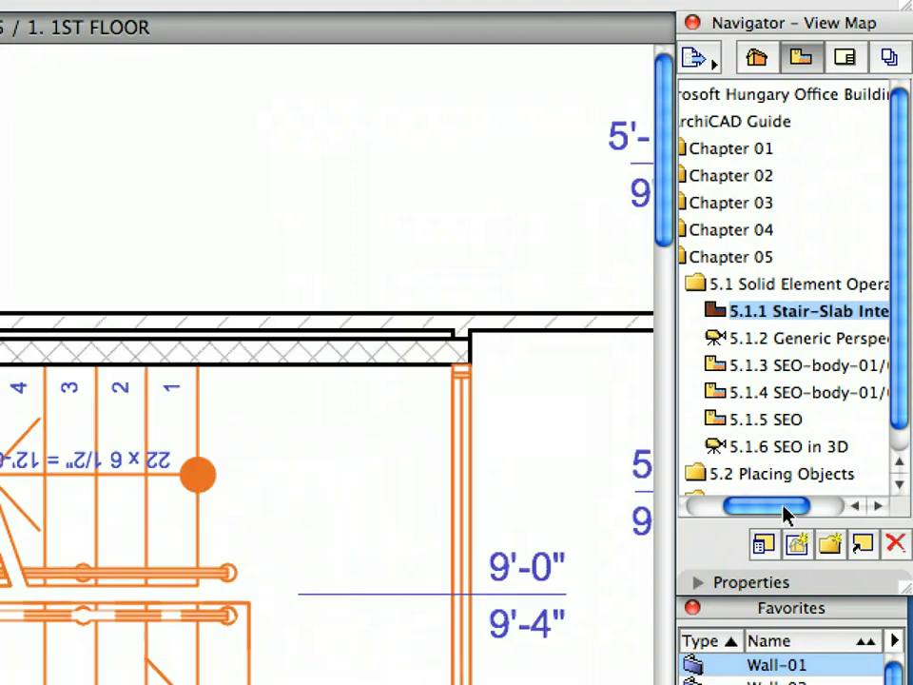
drag(788, 513, 795, 515)
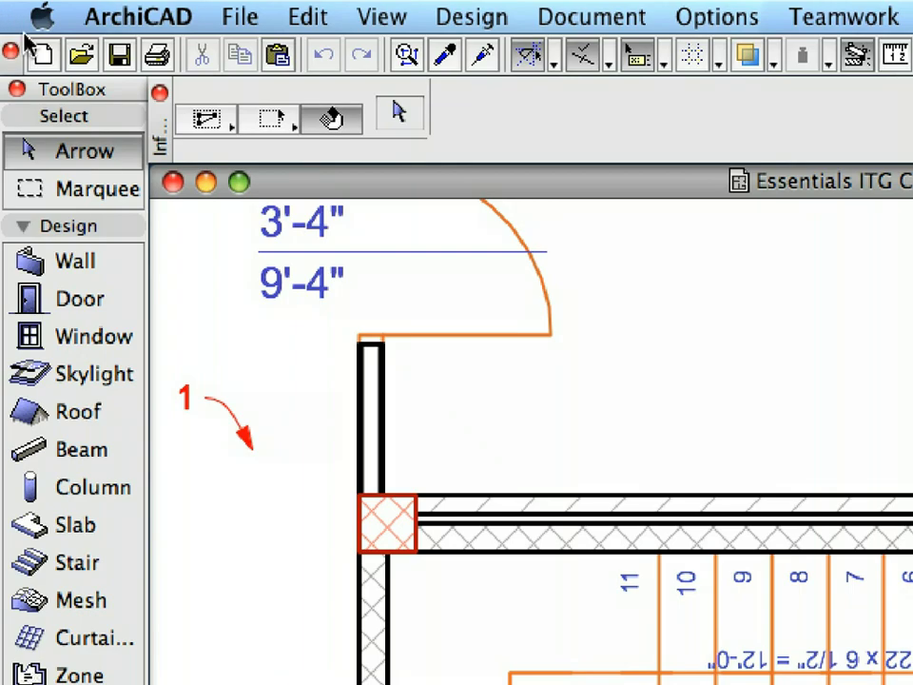
- Draw an All Floors marquee around the stair from marker 1 to marker 2
click(78, 195)
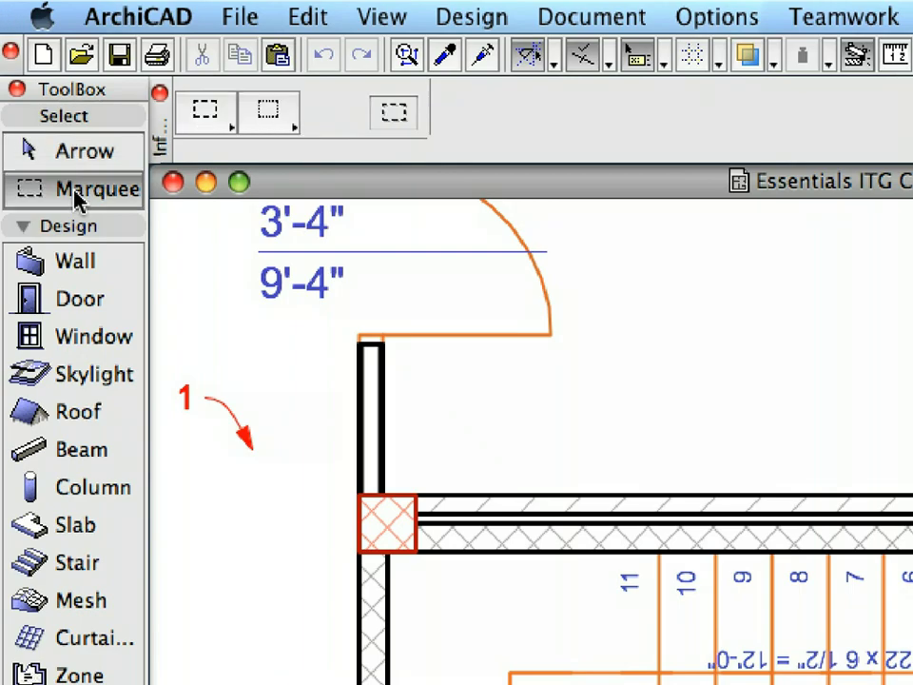
click(195, 127)
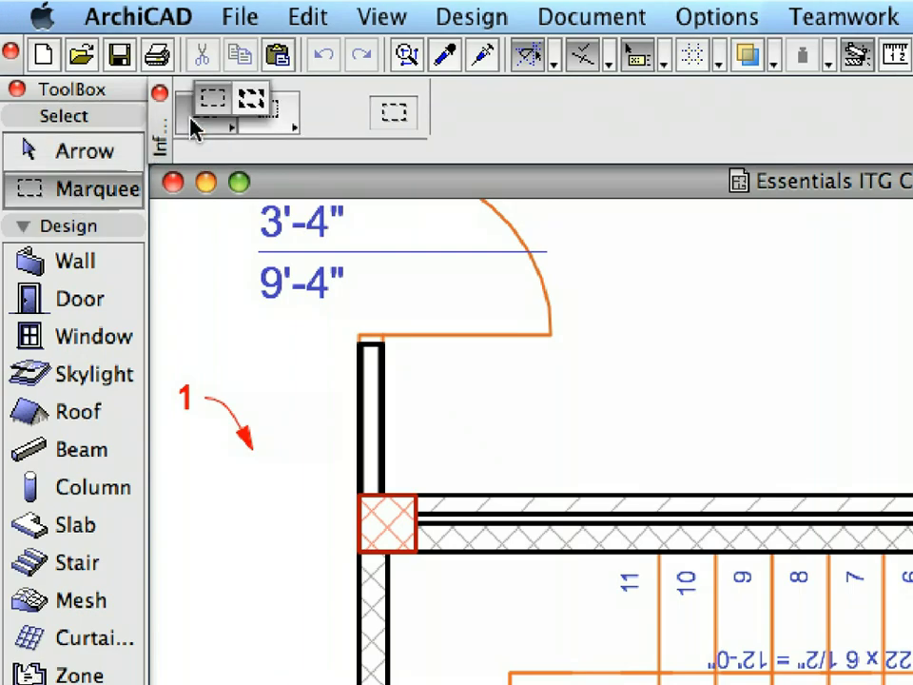
click(240, 112)
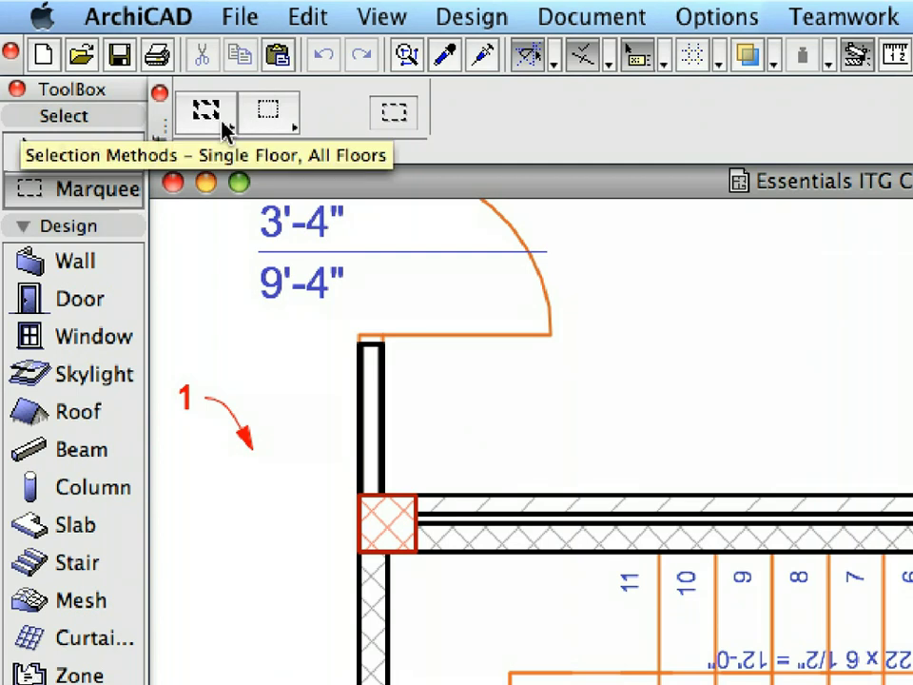
click(252, 449)
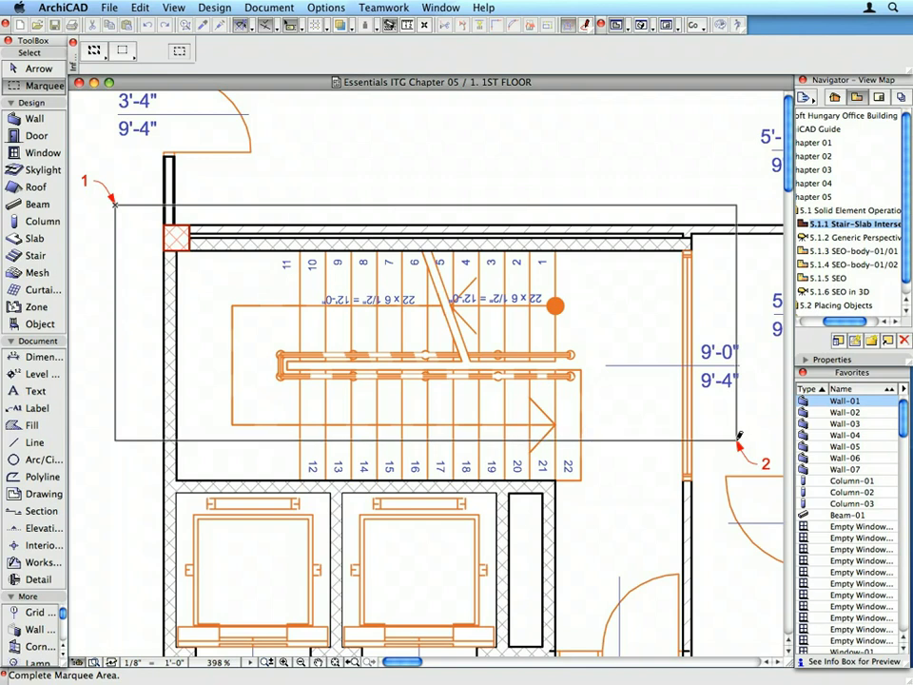
click(739, 440)
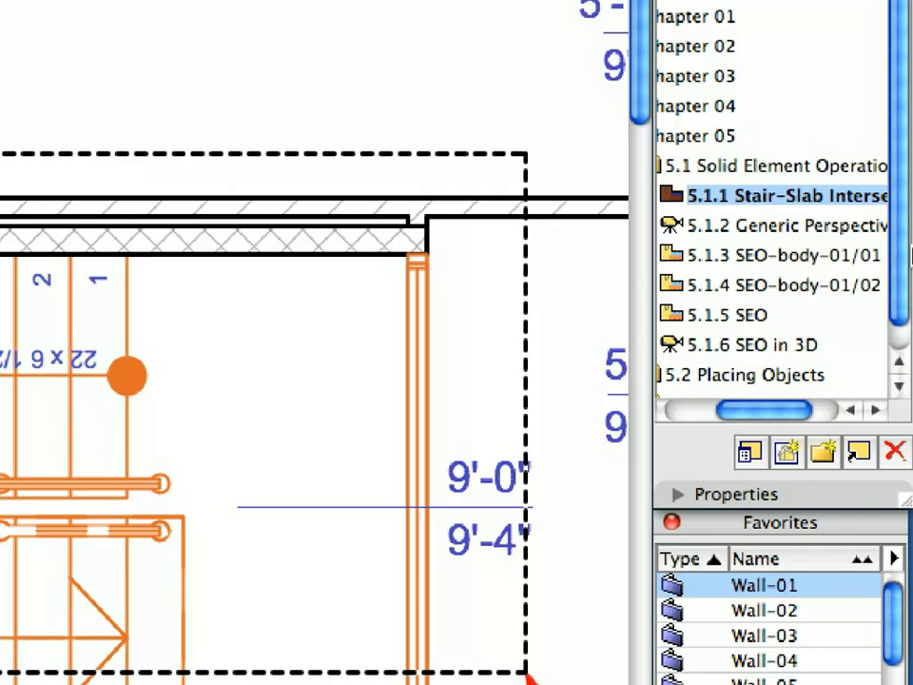
- Open the 5.1.2 perspective and zoom in on the stair tower's middle floors
double_click(867, 228)
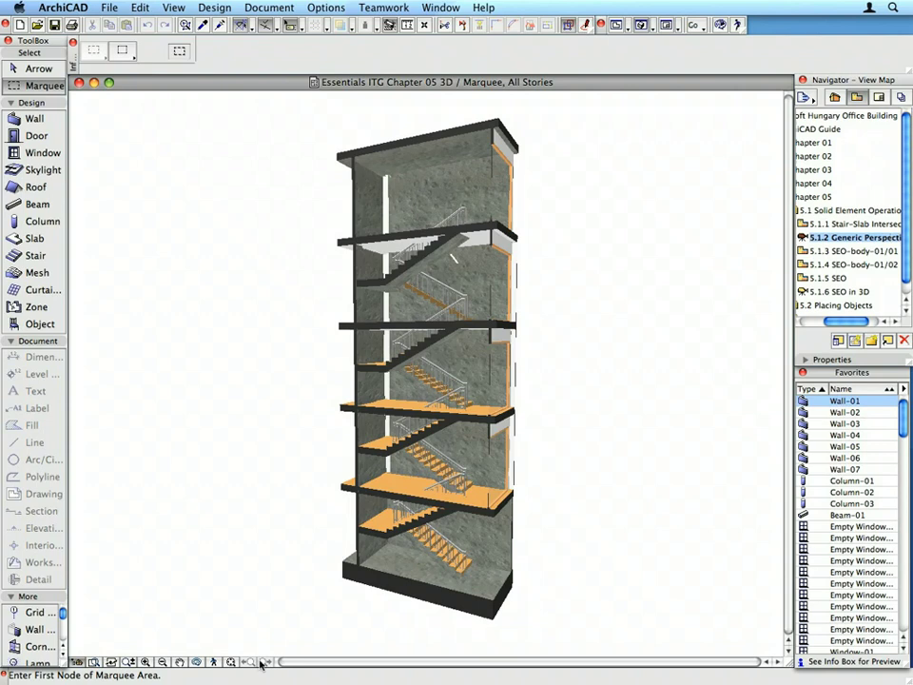
click(149, 660)
click(281, 300)
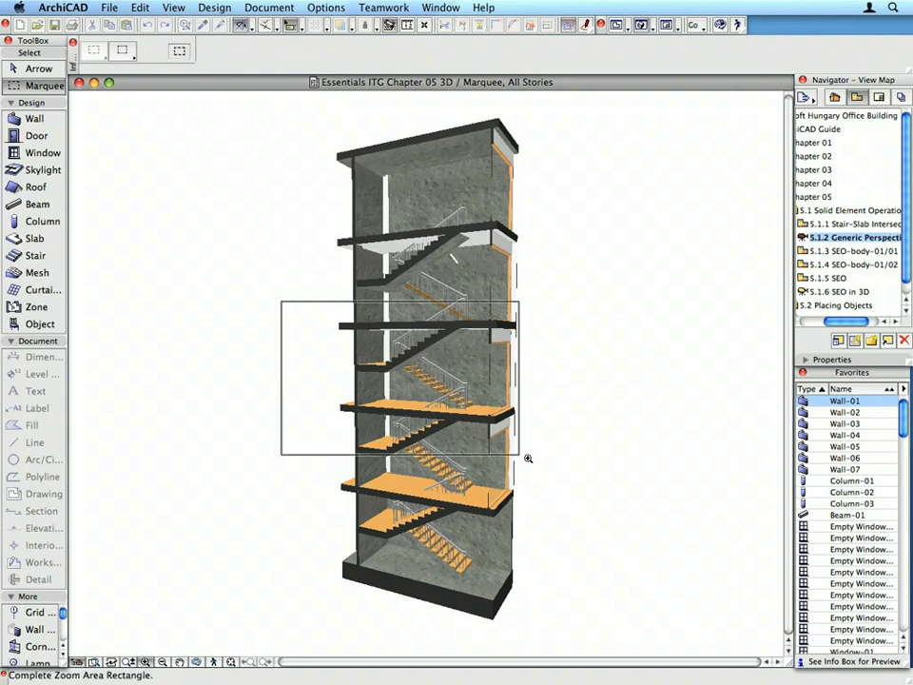
click(574, 475)
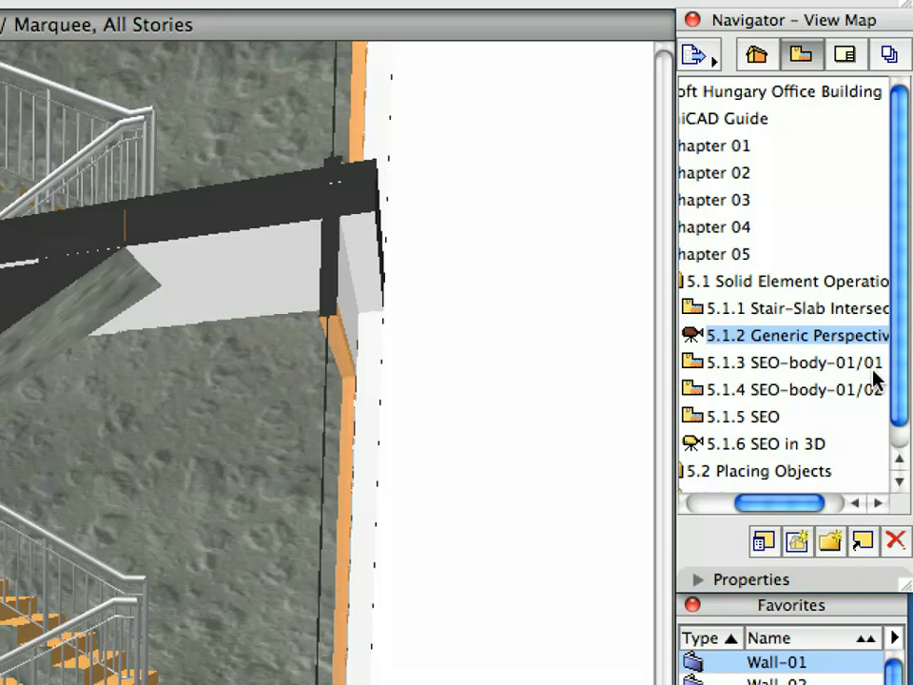
- Open the 5.1.3 SEO-body-01/01 plan and pick the SEO-body-01 slab favorite
double_click(873, 371)
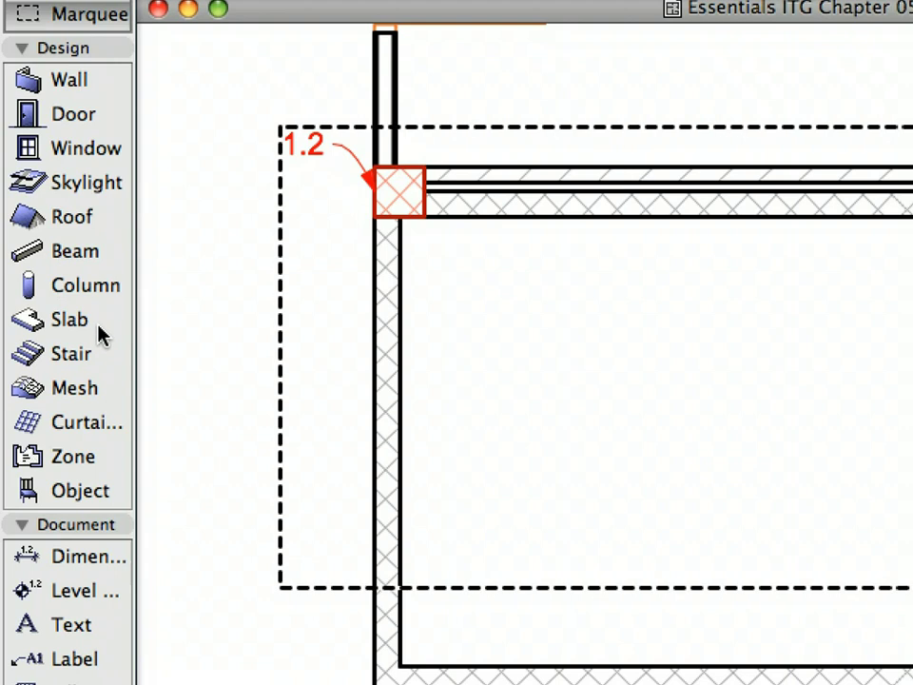
click(101, 333)
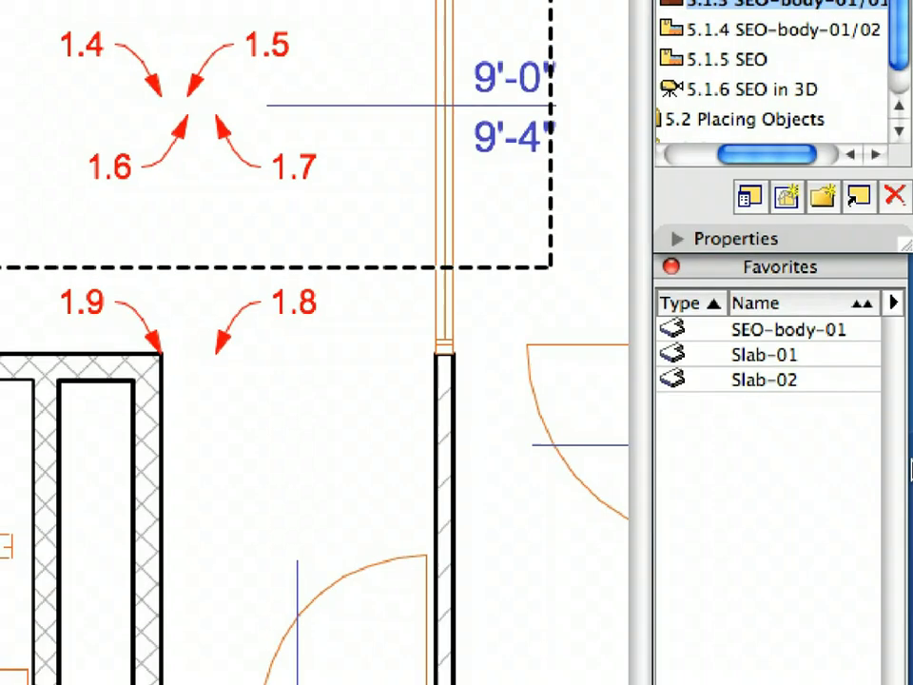
click(861, 380)
click(864, 332)
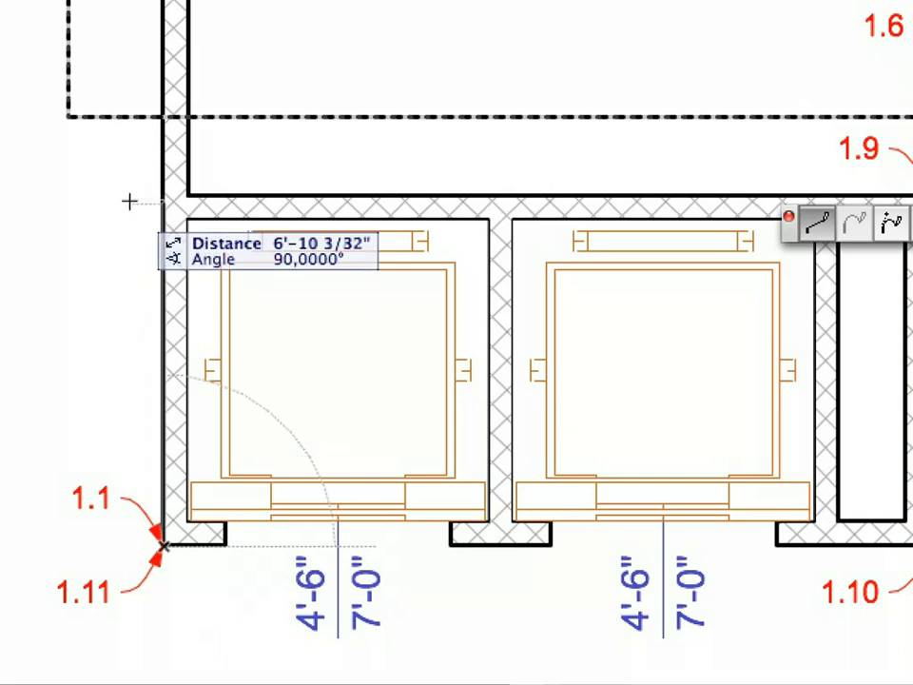
- Trace the slab outline through points 1.2, 1.3, 1.6 and 1.5
click(176, 222)
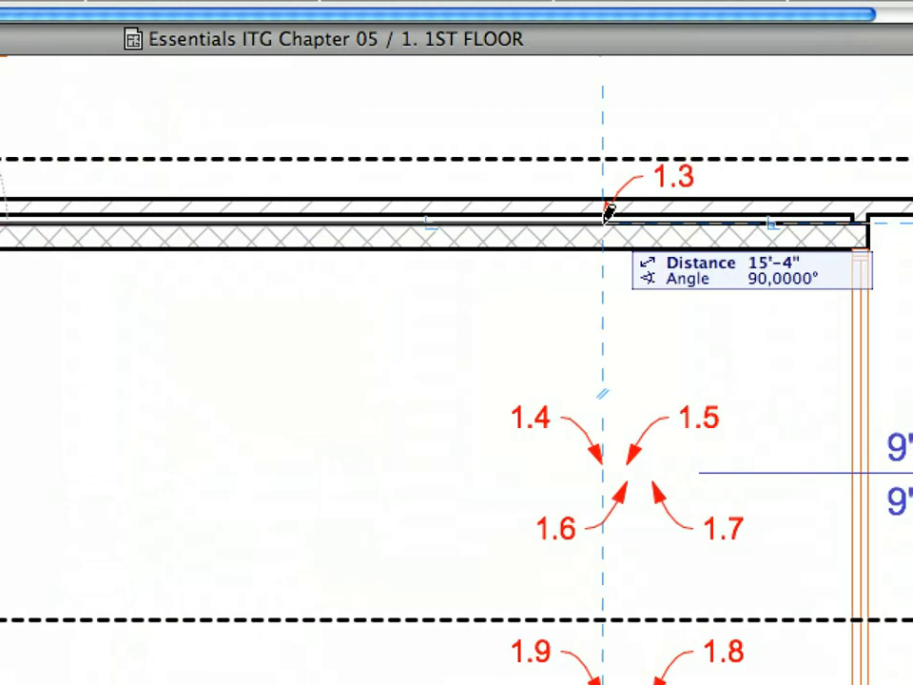
click(606, 211)
click(604, 464)
click(627, 464)
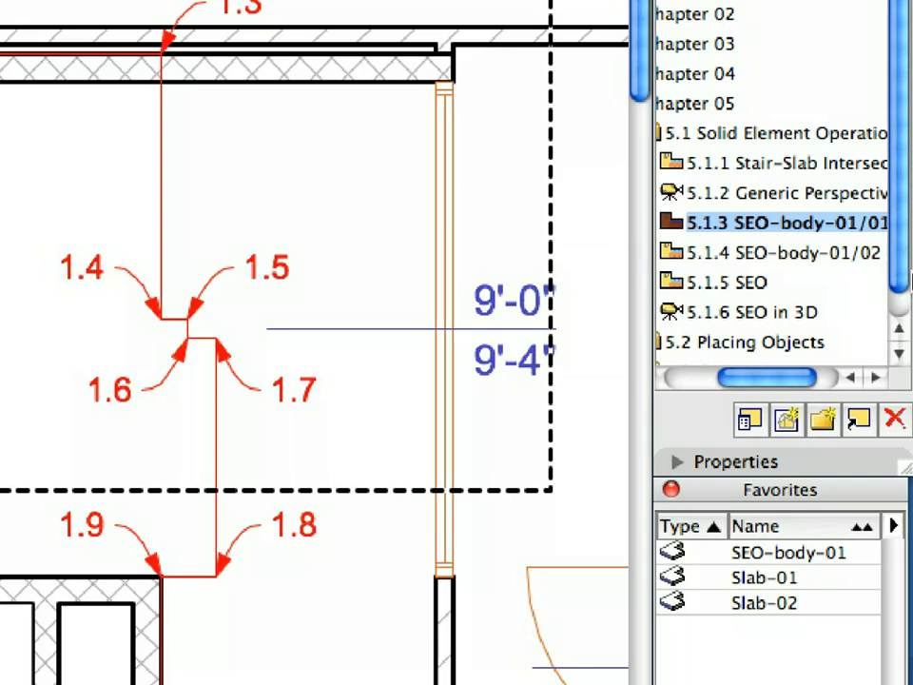
- Open the 5.1.4 SEO-body-01/02 plan and draw a rectangular slab from marker 2.1 to 2.2
double_click(853, 250)
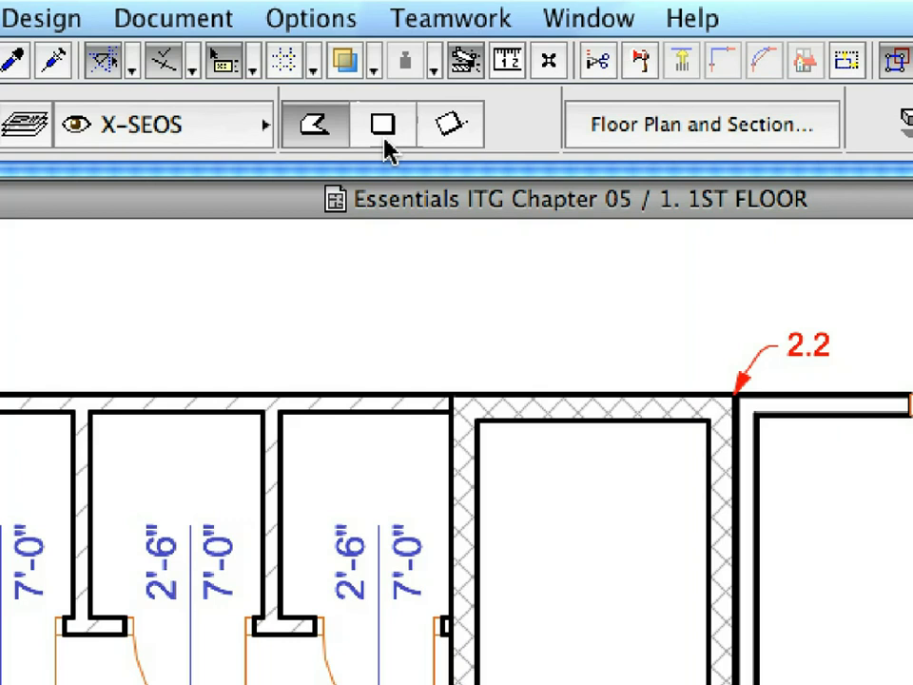
click(386, 141)
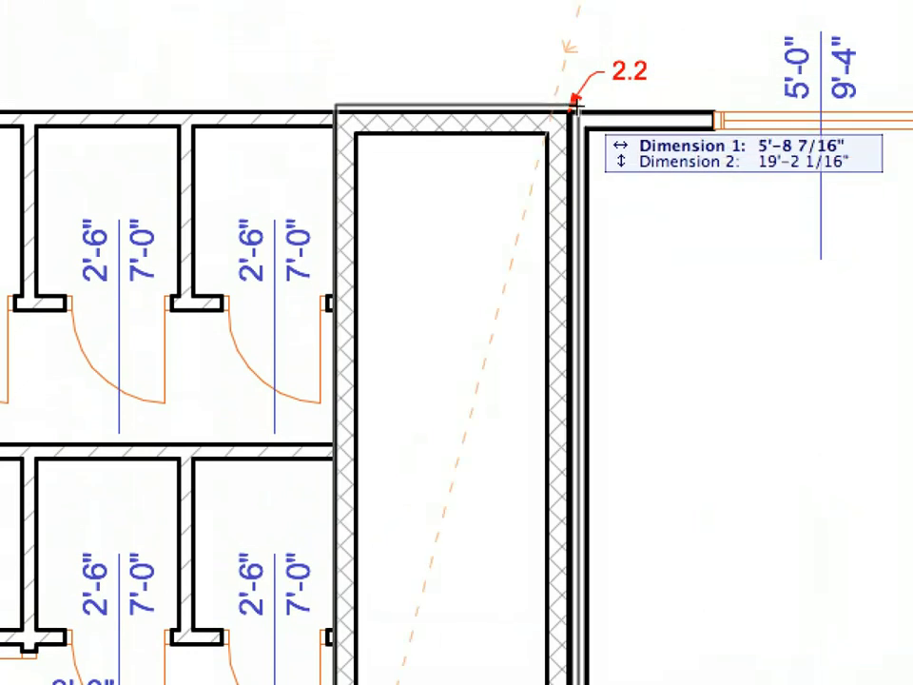
click(572, 103)
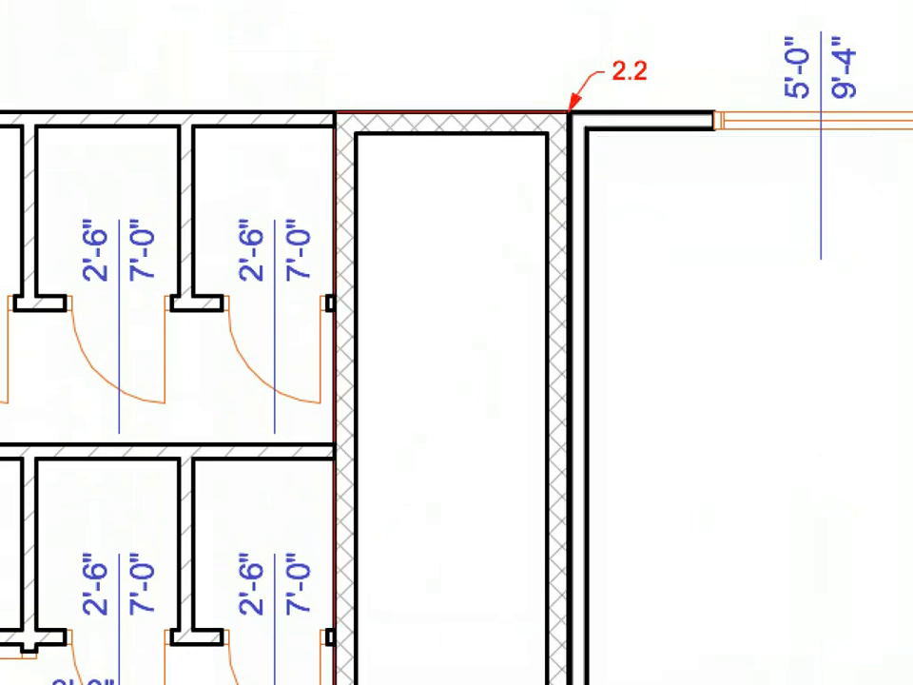
click(159, 15)
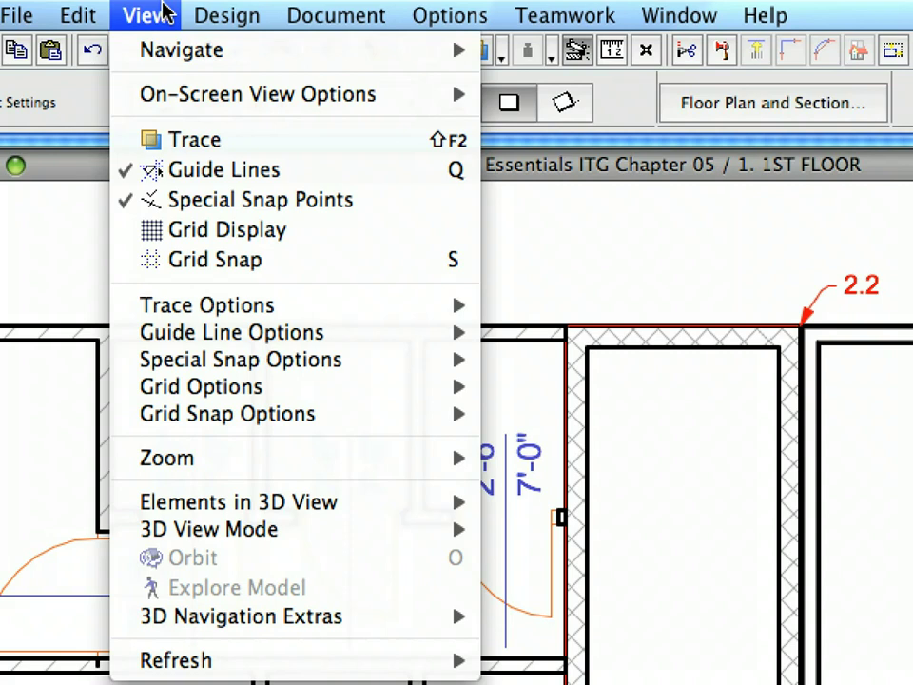
mouse_move(238, 503)
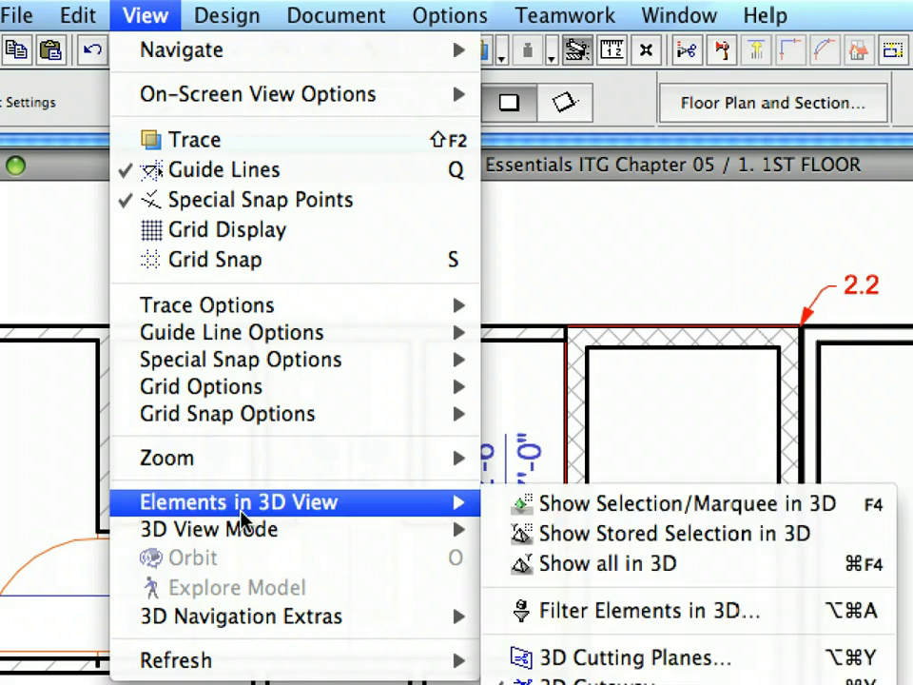
- In Filter Elements in 3D, turn off every type from Wall to Curtain Wall except Slab
click(780, 630)
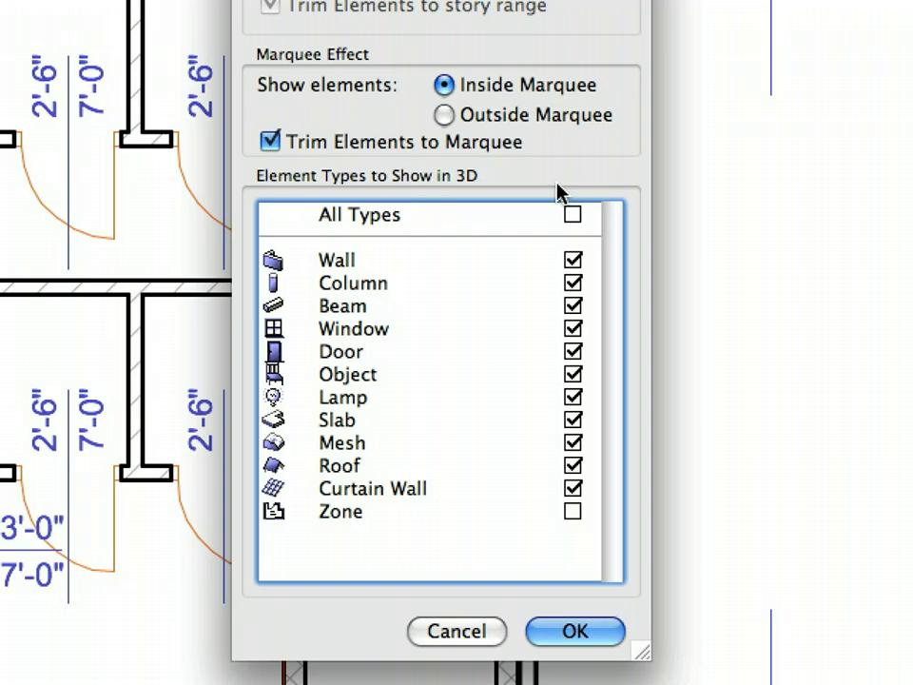
click(380, 264)
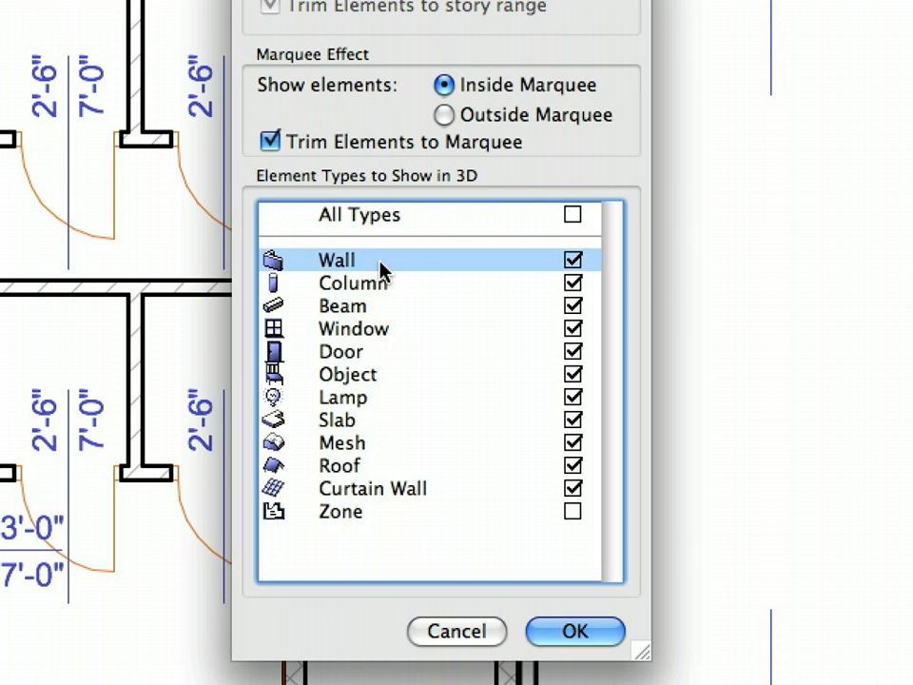
shift+click(422, 489)
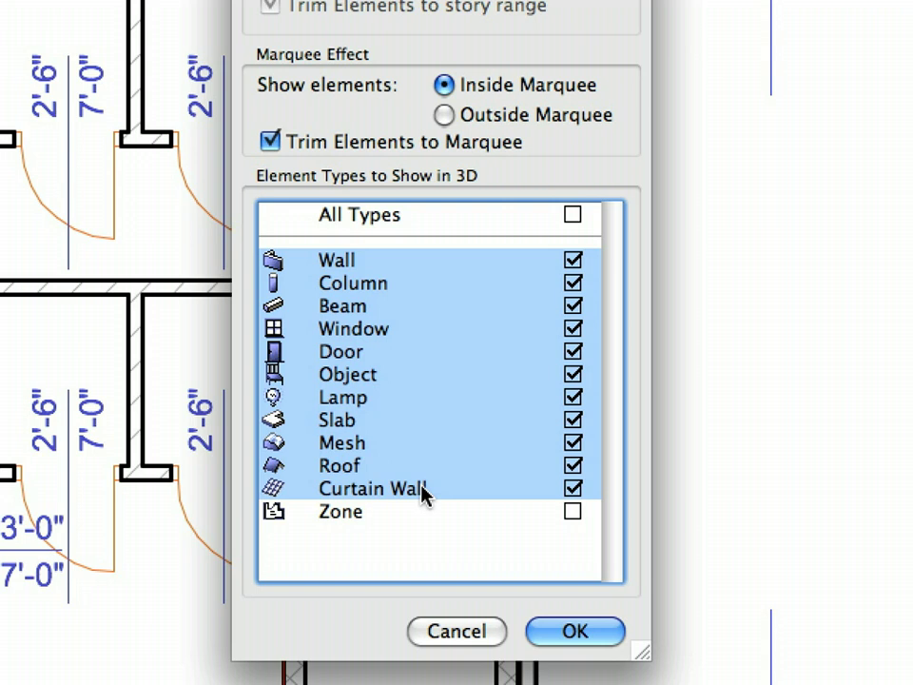
super+click(487, 433)
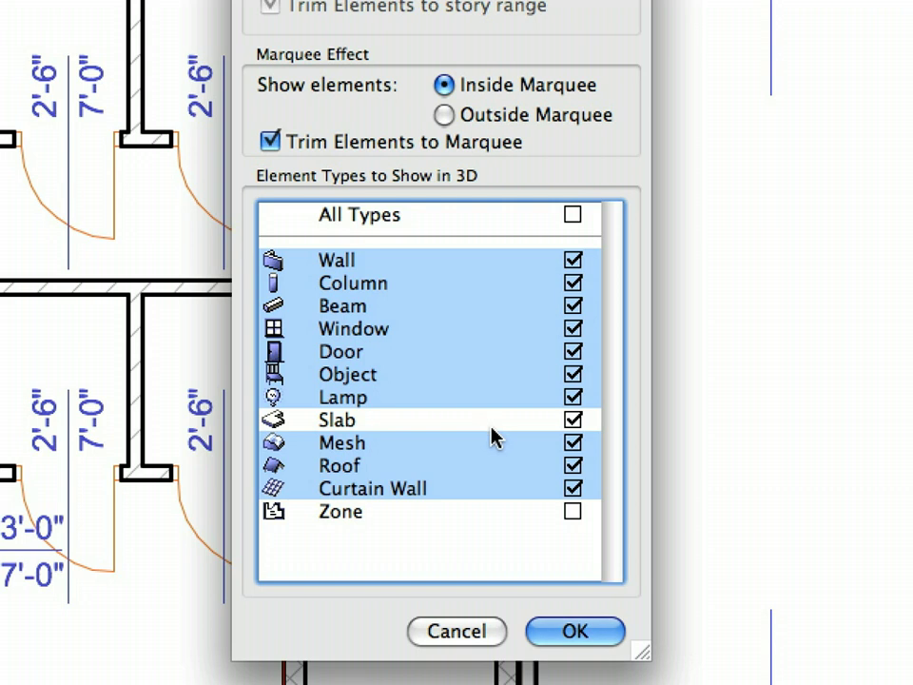
click(572, 442)
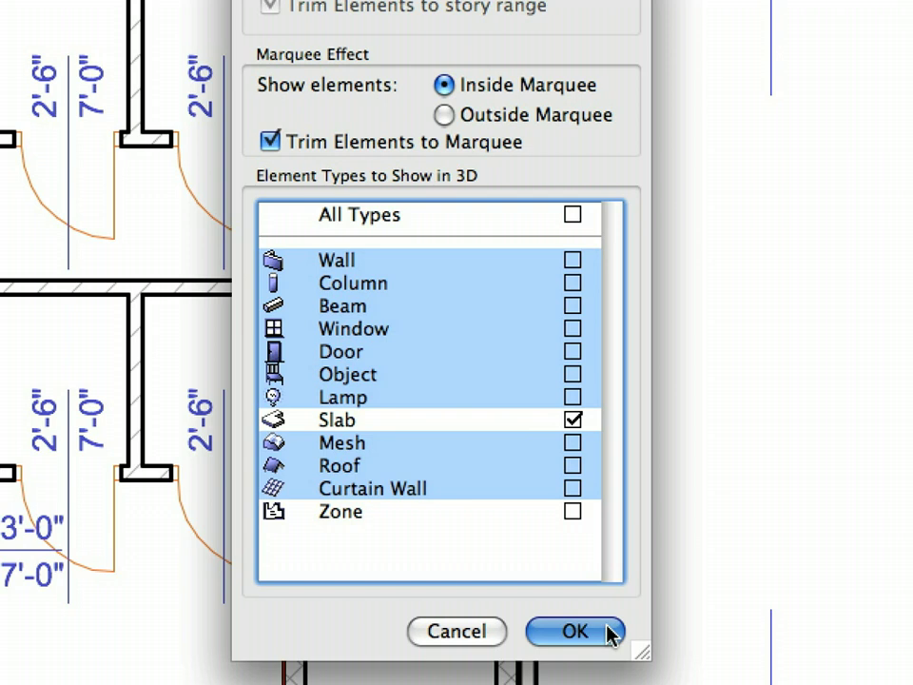
- Apply the slab-only filter, open the 5.1.5 SEO plan and start a marquee at marker 1.1
click(575, 632)
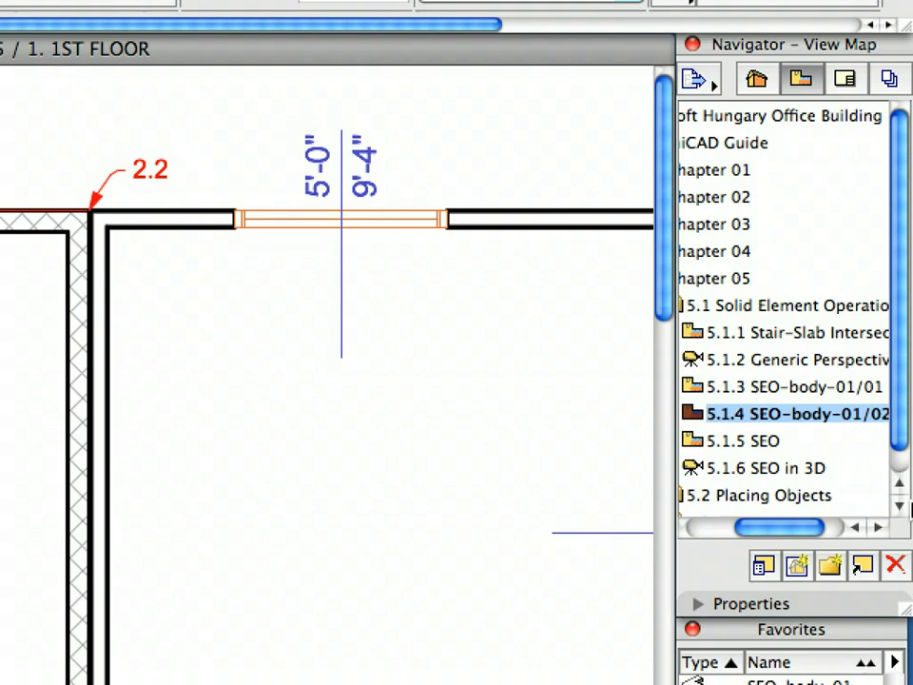
double_click(758, 445)
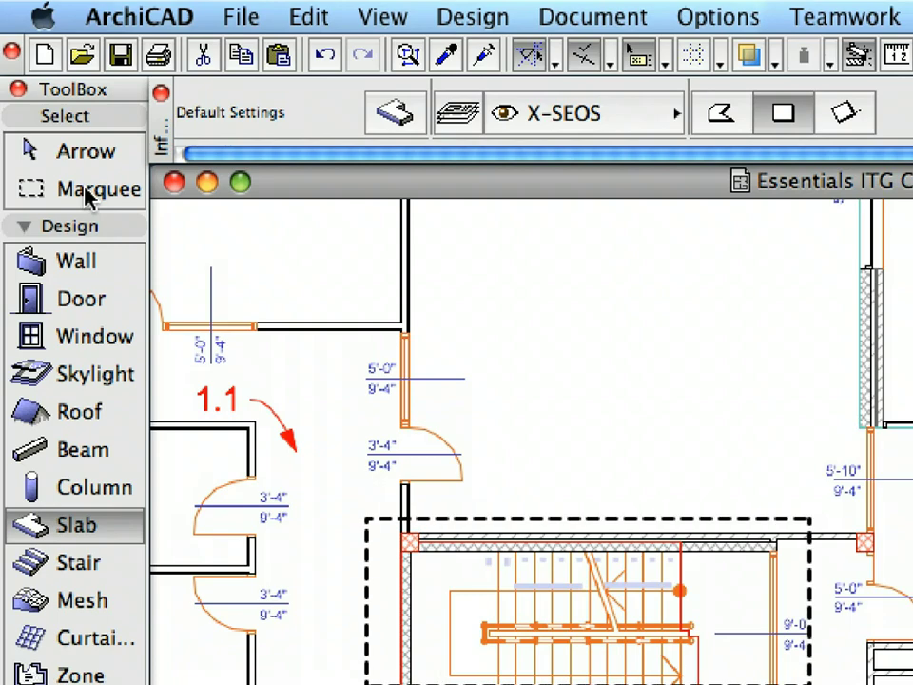
click(88, 193)
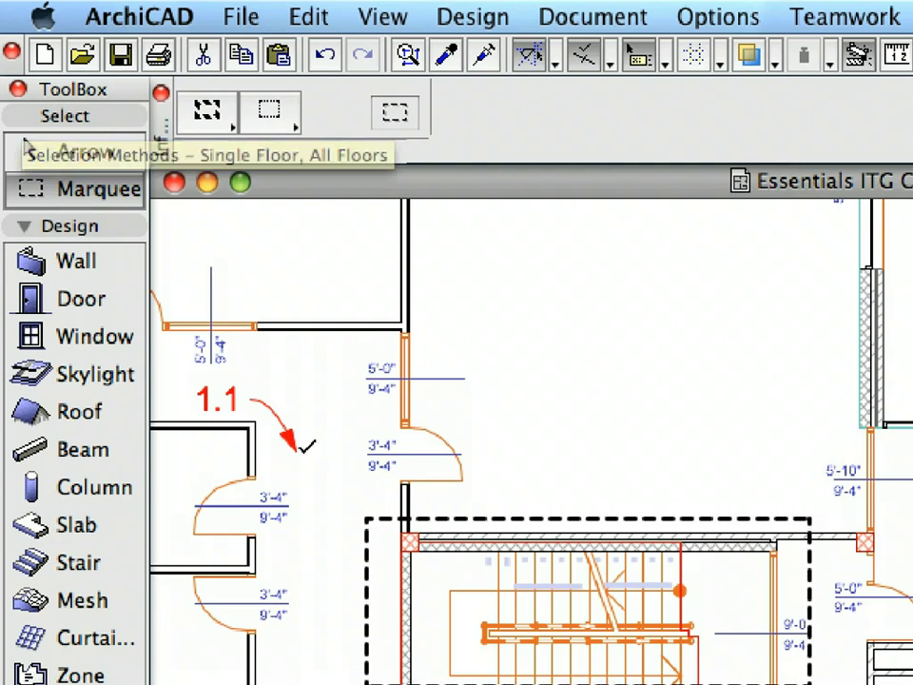
click(298, 453)
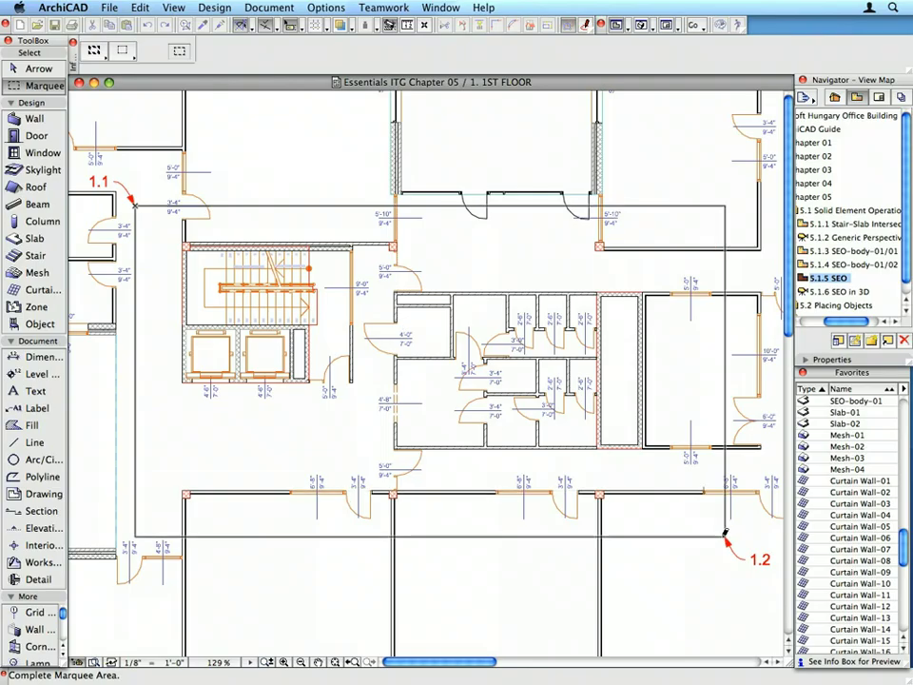
- Fix the marquee's second corner at marker 1.2 so it encloses the stair and core
click(724, 538)
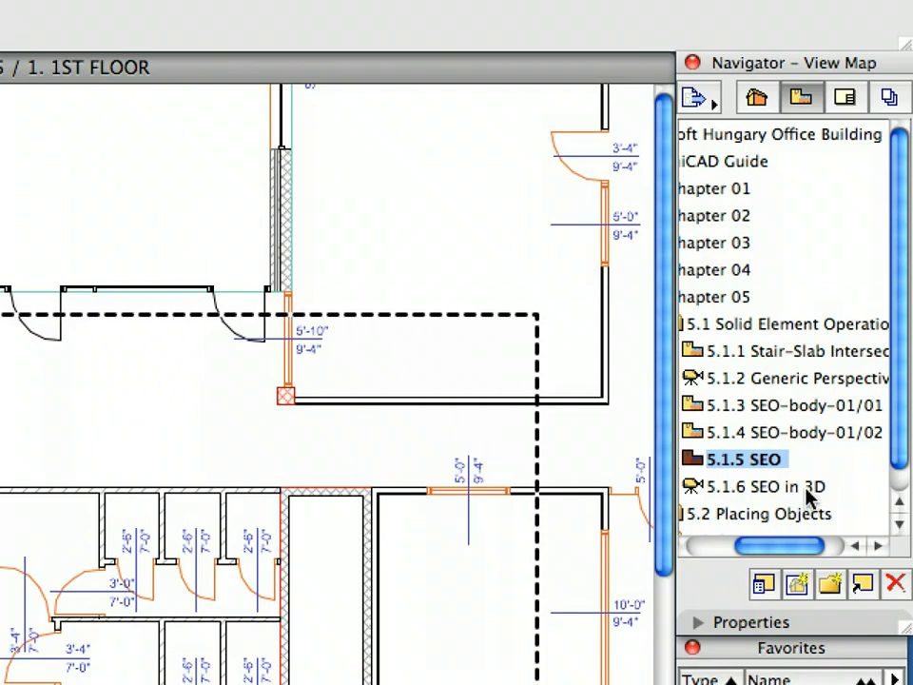
- Open the 5.1.6 SEO in 3D view showing the marquee-trimmed slabs stacked across all stories
double_click(809, 491)
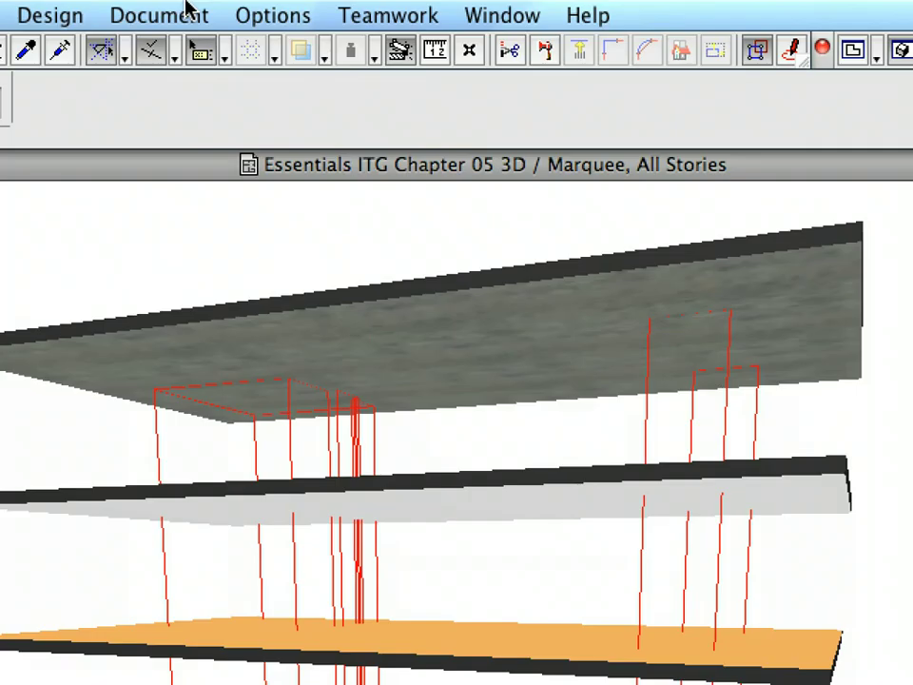
click(187, 11)
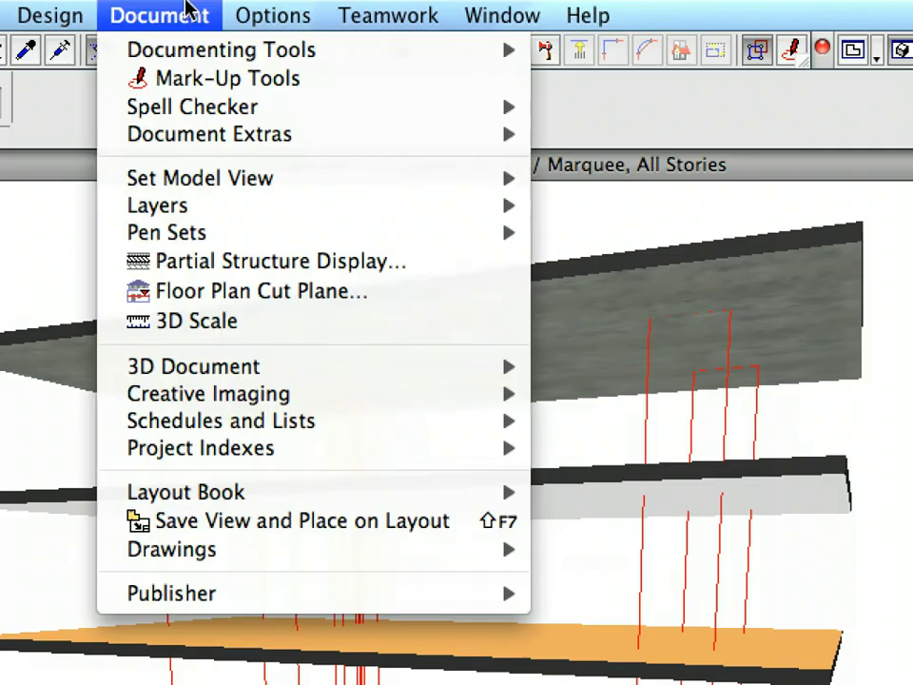
mouse_move(205, 212)
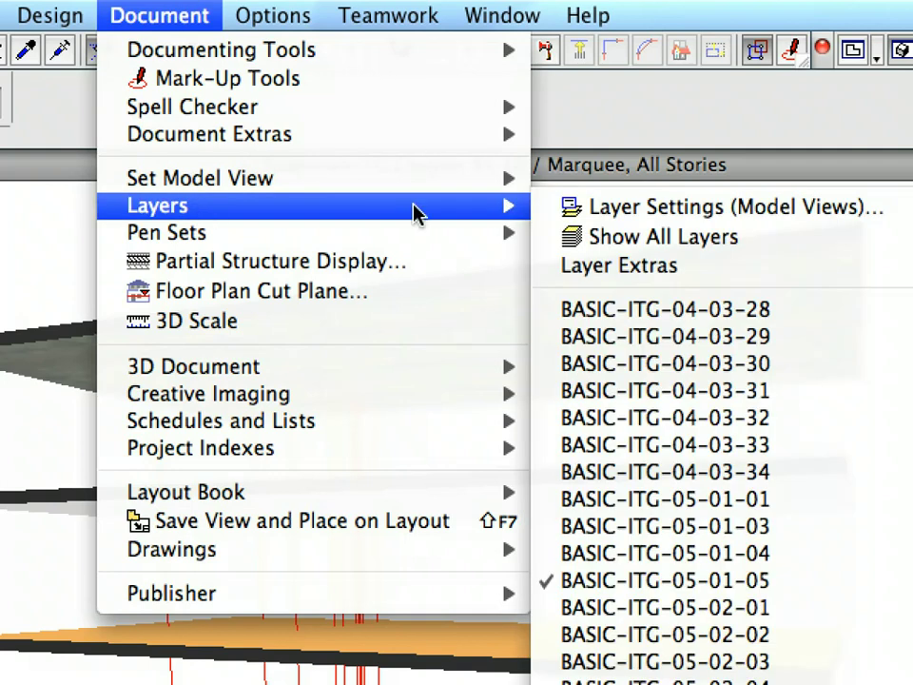
click(536, 211)
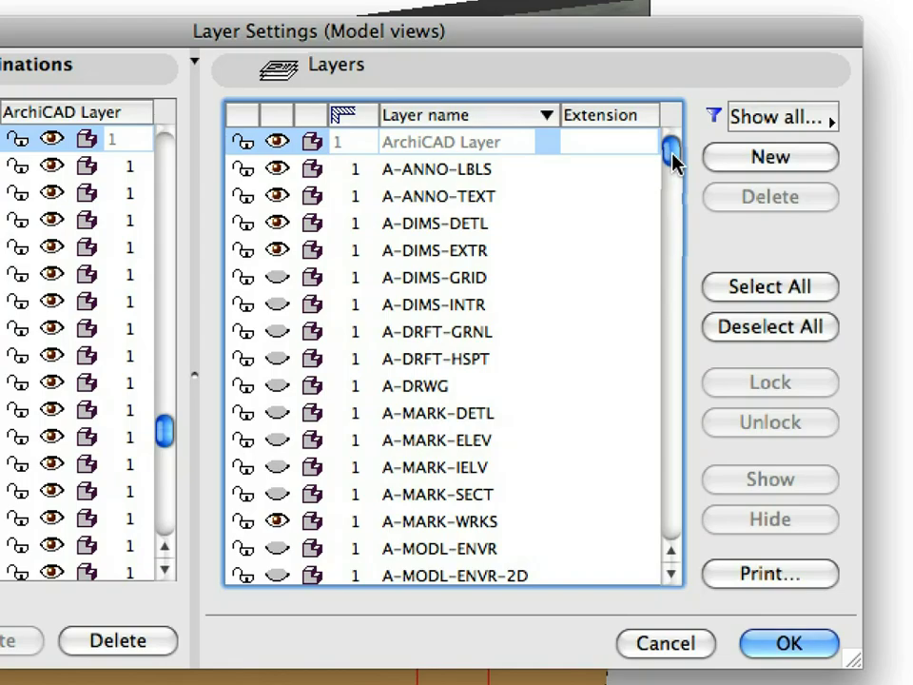
drag(672, 156, 689, 535)
click(499, 550)
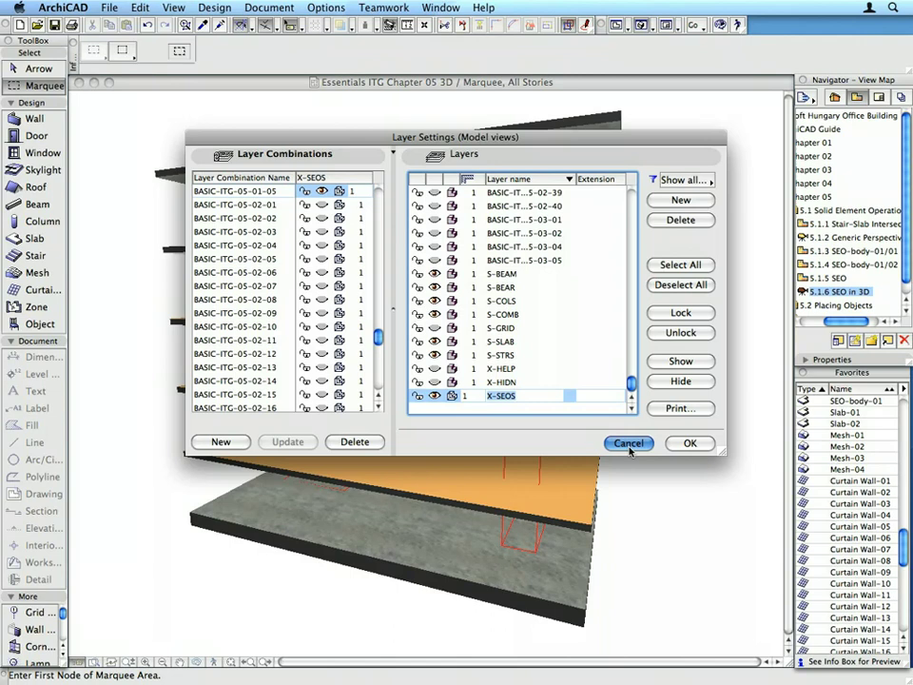
- Close Layer Settings unchanged and open Design > Solid Element Operations, set to Subtraction
click(628, 443)
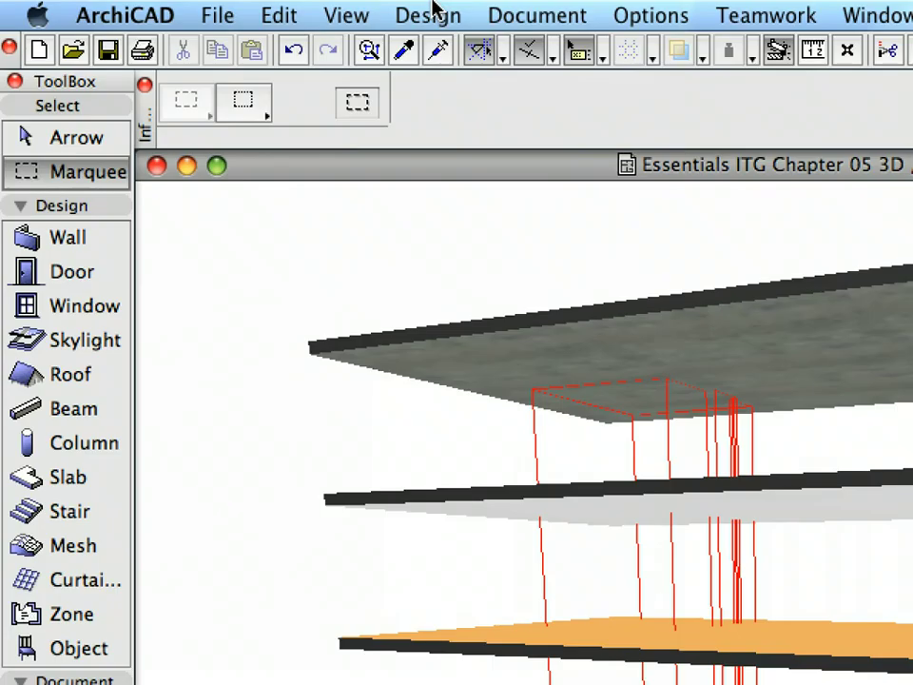
click(433, 14)
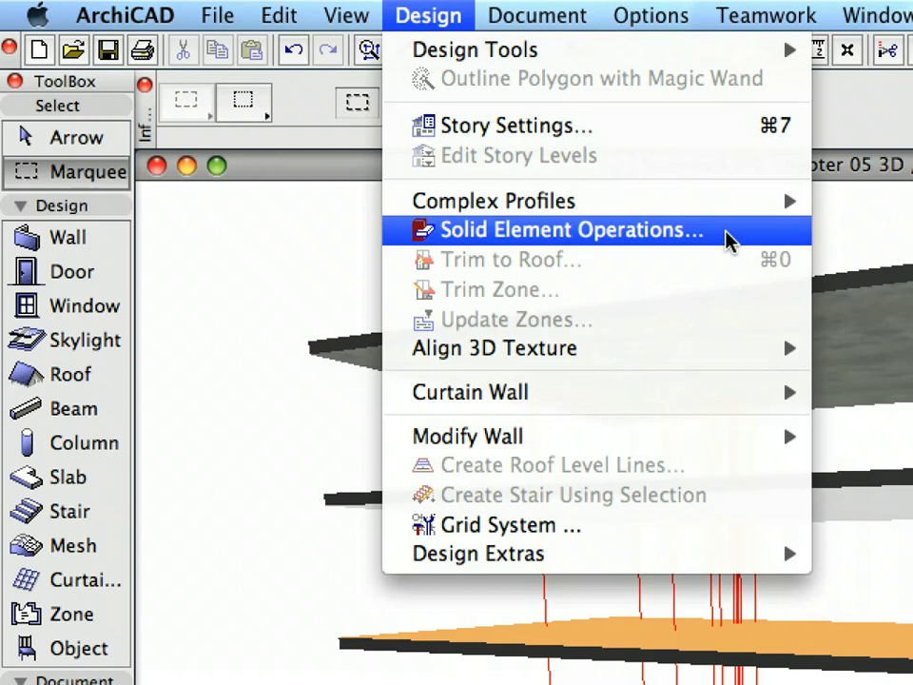
click(726, 240)
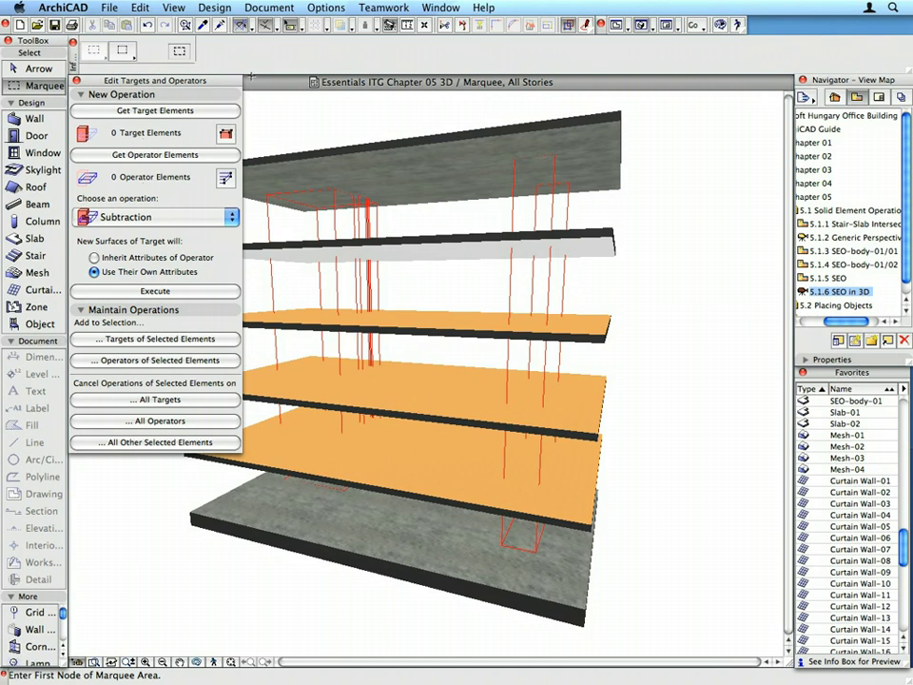
- Select the four stacked floor slabs, load them as Subtraction targets, then deselect them
click(453, 246)
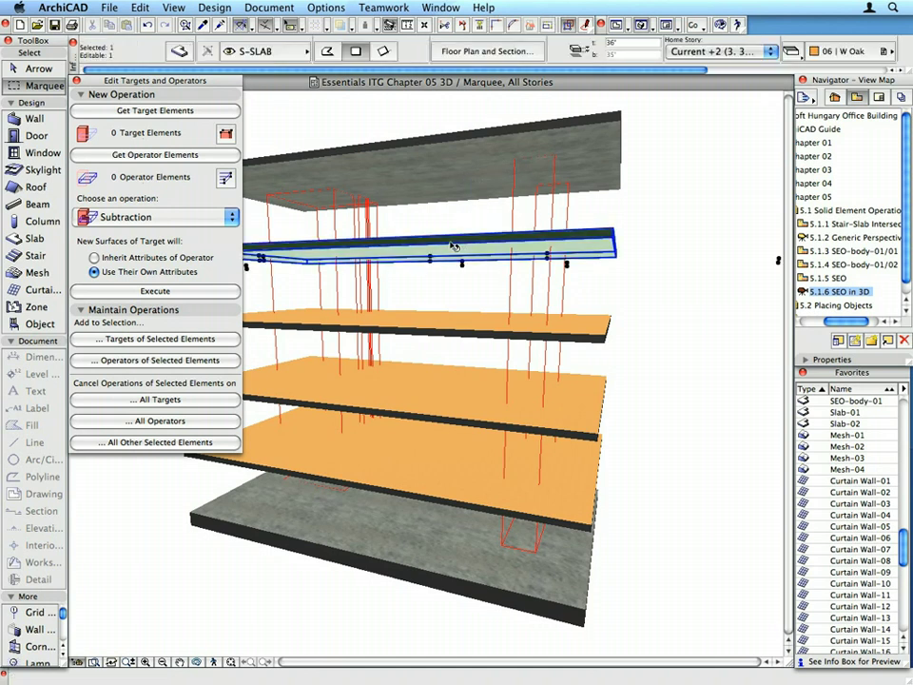
shift+click(430, 331)
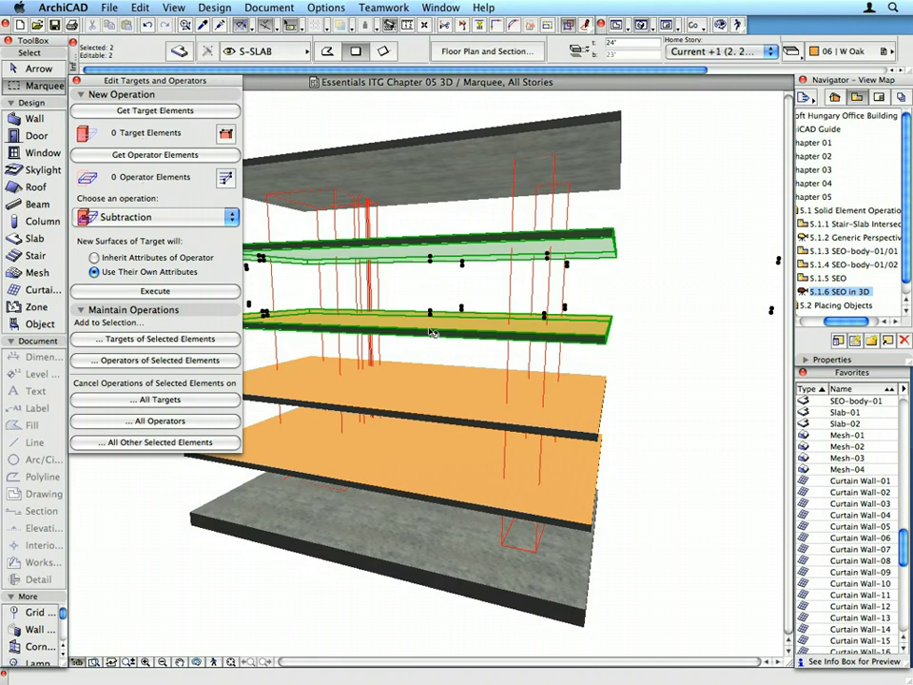
shift+click(424, 420)
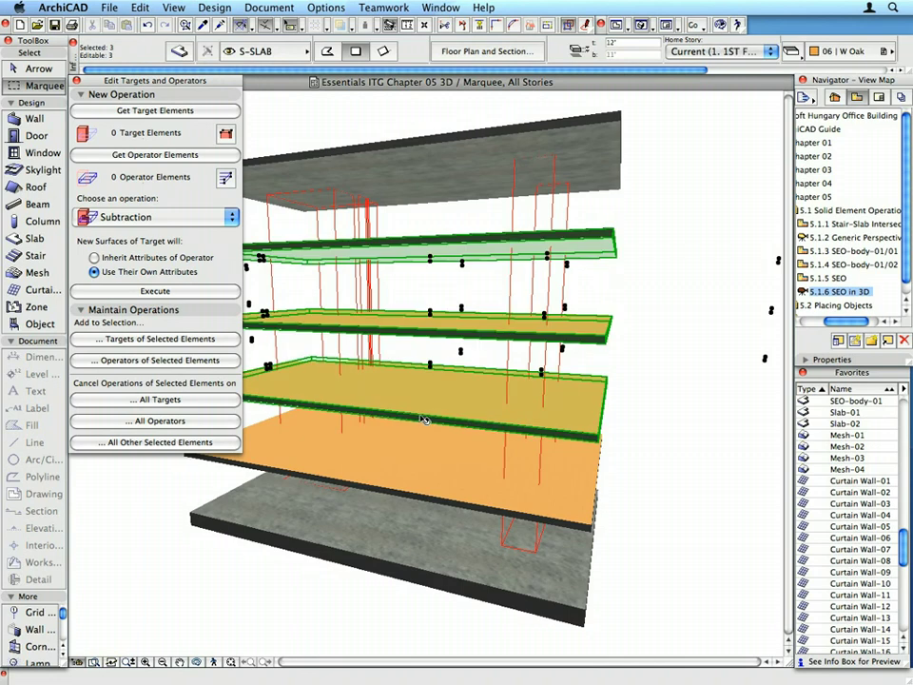
shift+click(398, 491)
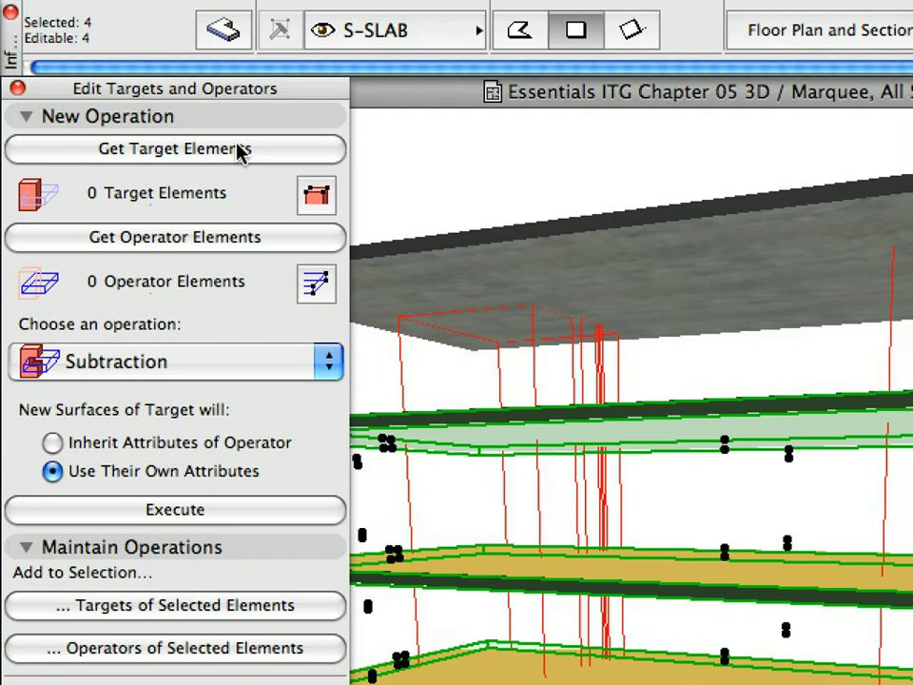
click(240, 150)
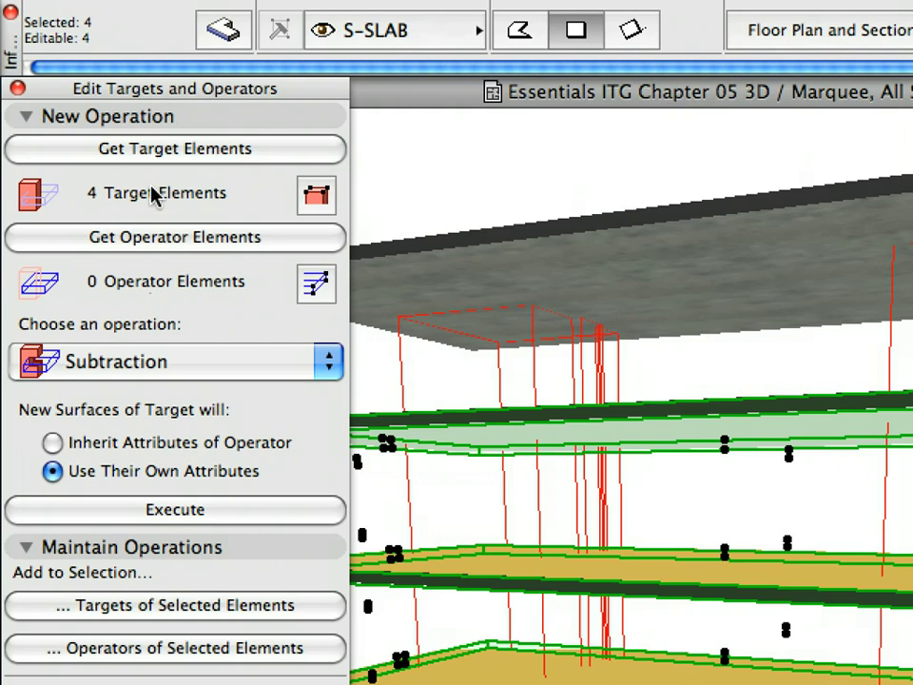
click(444, 185)
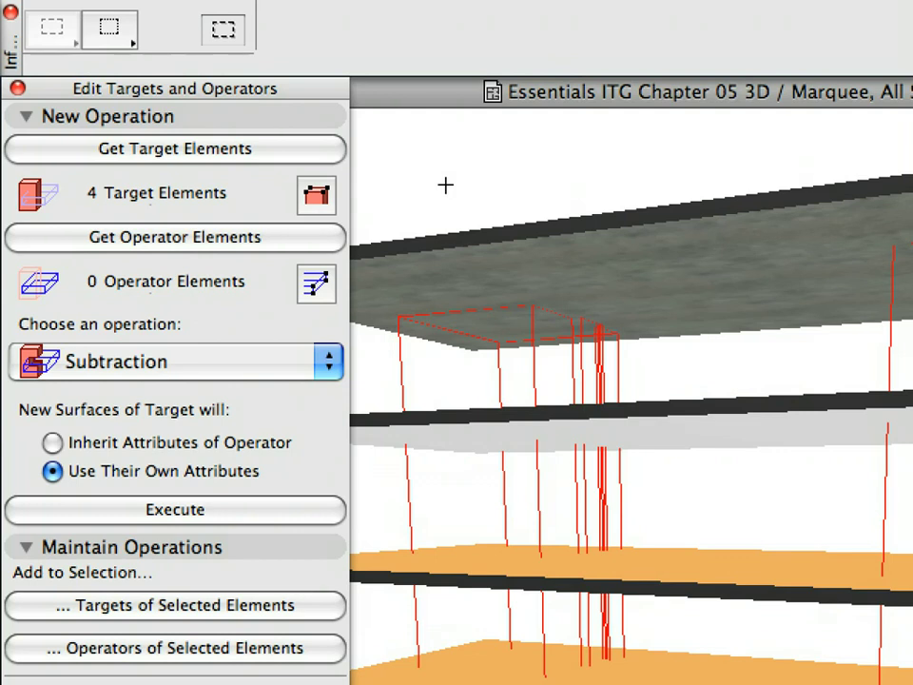
- Assign the two red stair-shaft bodies as Subtraction operators, then deselect them
click(403, 328)
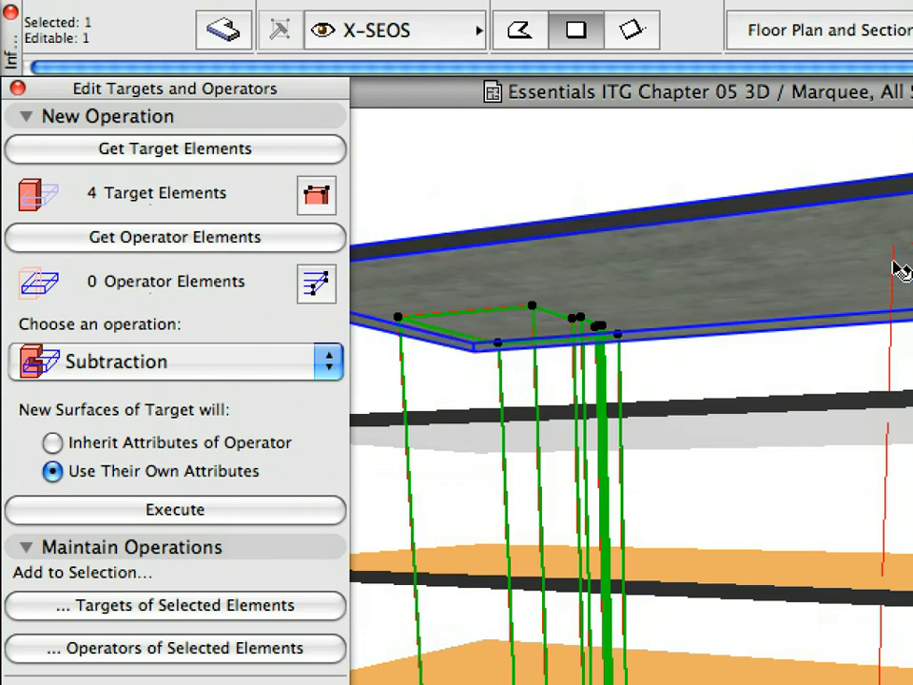
shift+click(894, 255)
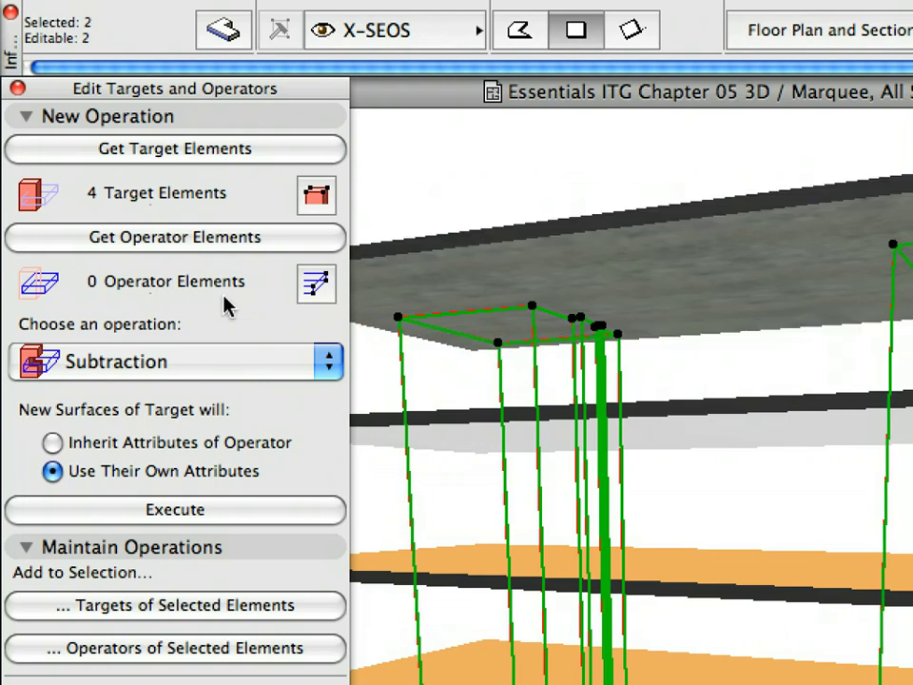
click(189, 249)
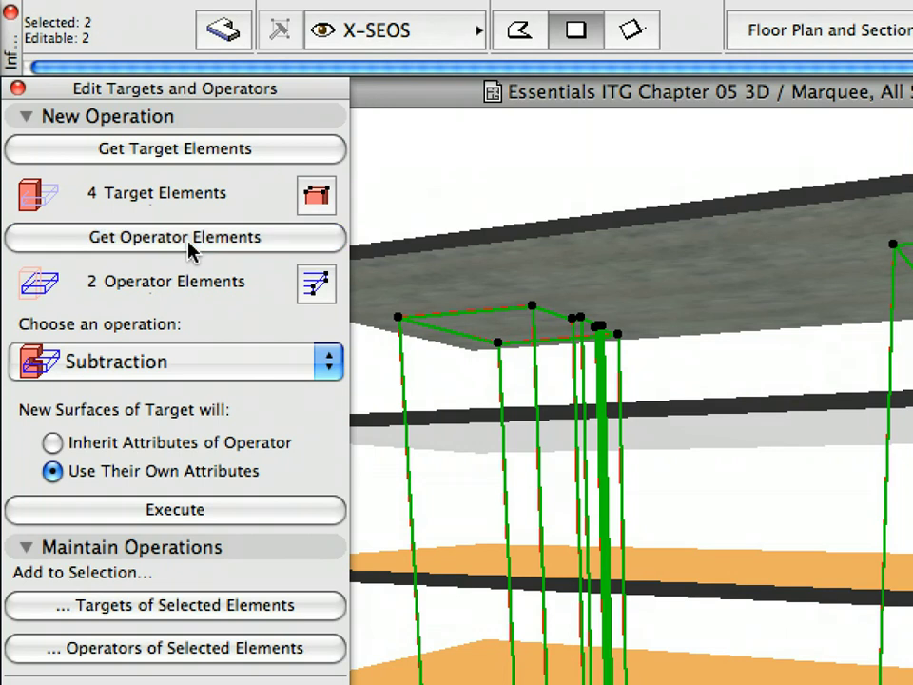
key(Escape)
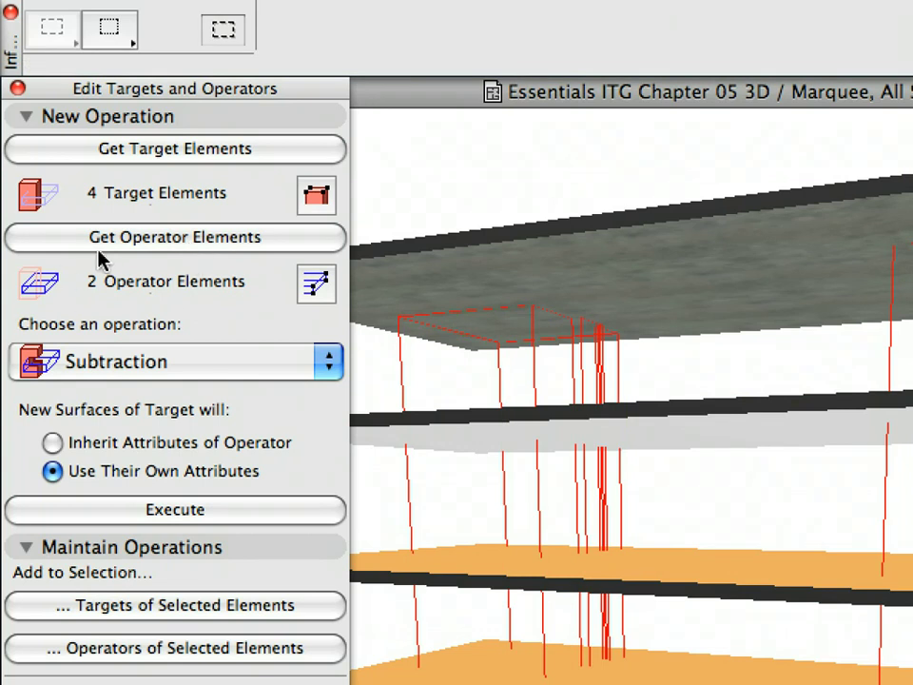
- Keep the operation on Subtraction and execute it to cut the shaft holes through the slabs
click(215, 375)
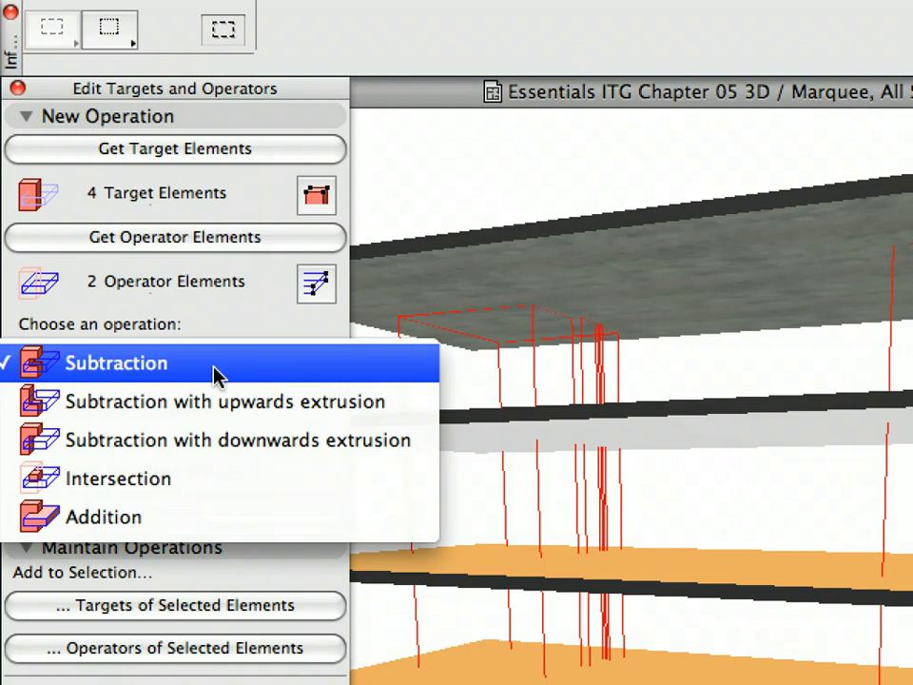
click(215, 376)
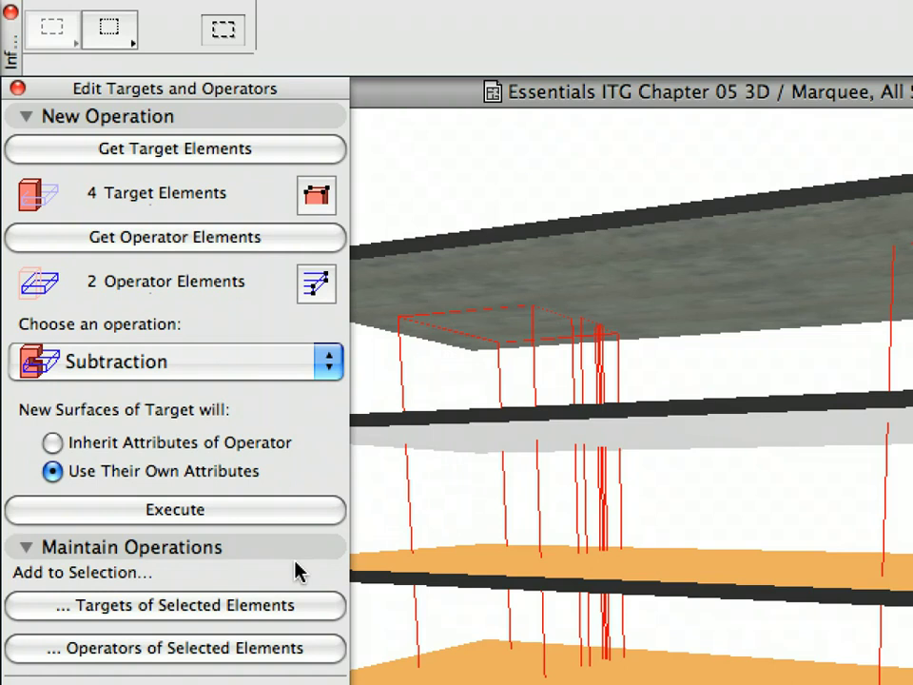
click(302, 509)
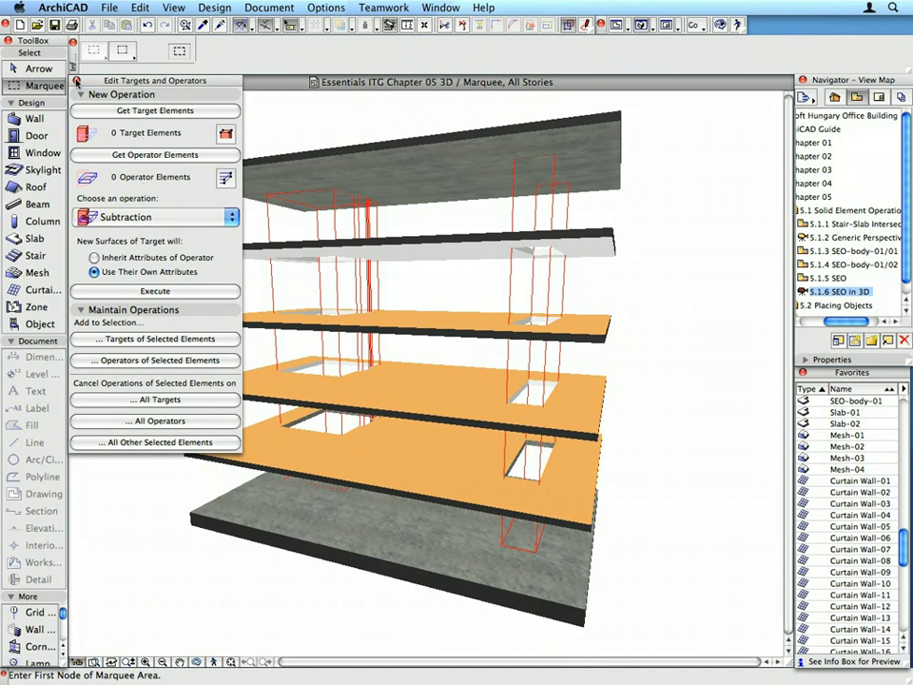
- Close the Targets and Operators palette and return from 3D to the 1. 1ST FLOOR plan
click(78, 82)
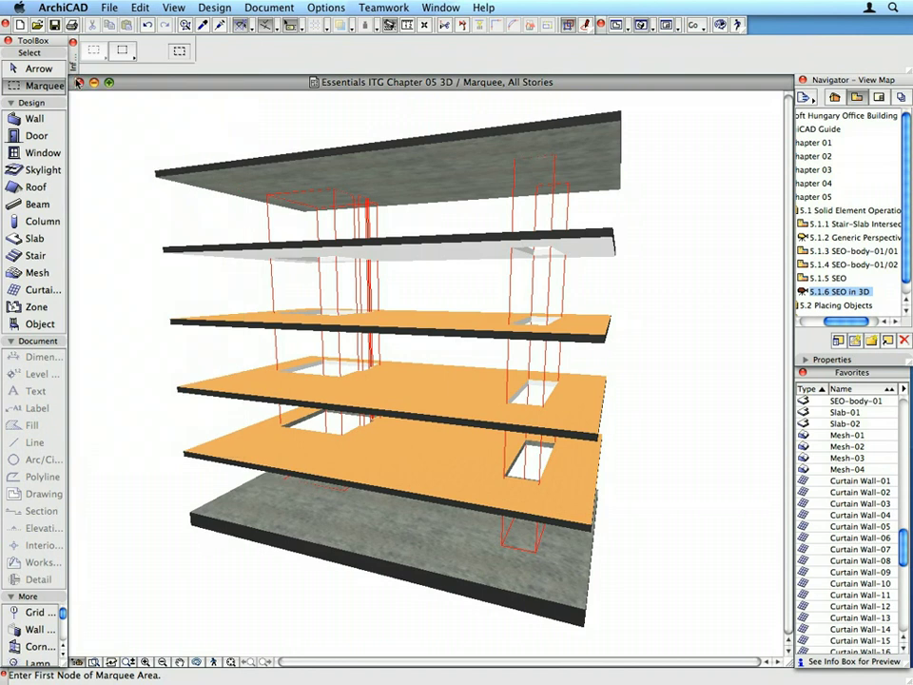
right_click(107, 116)
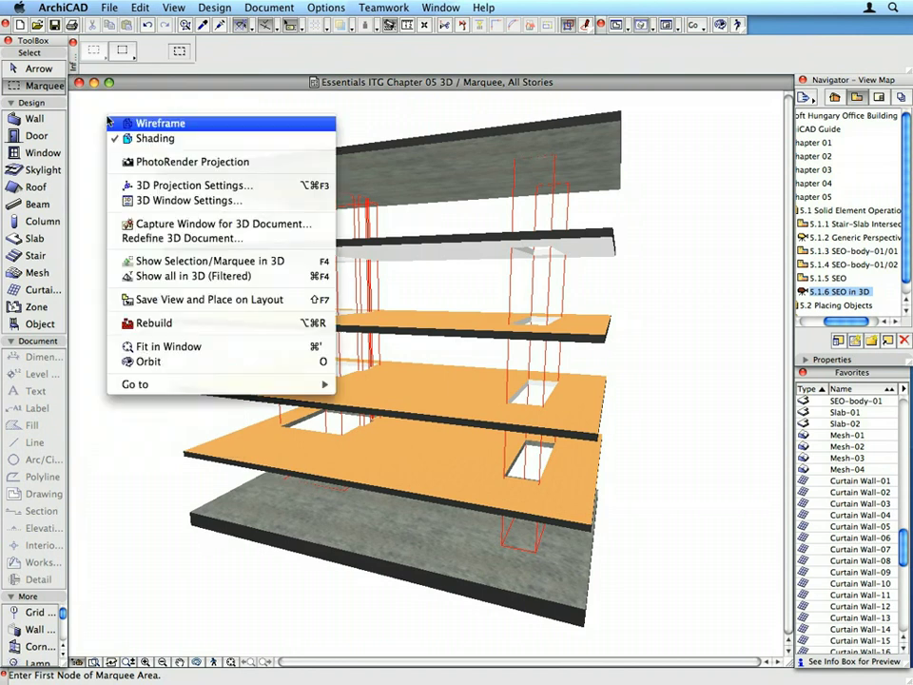
mouse_move(324, 385)
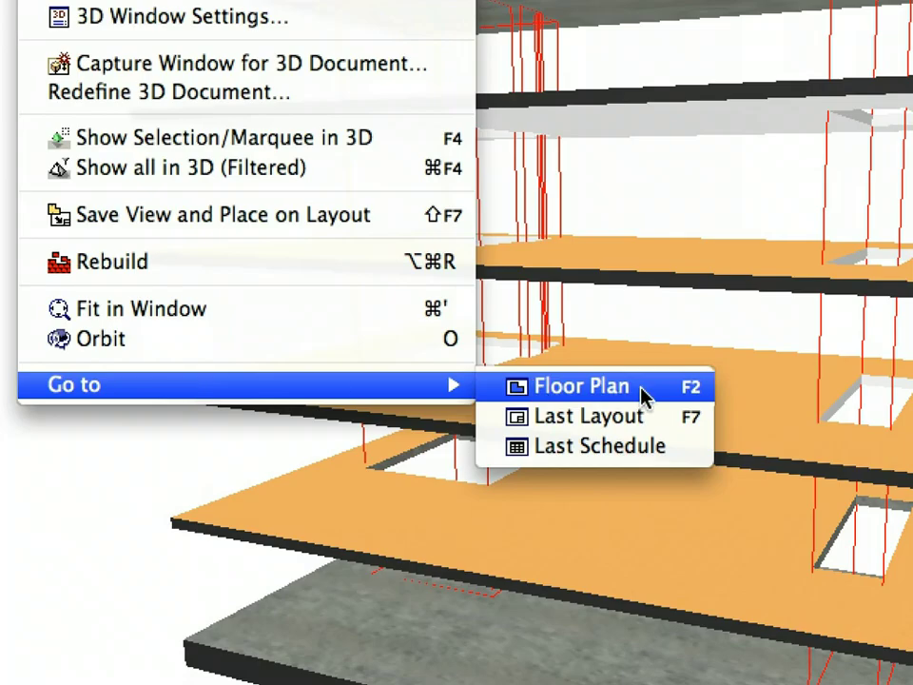
click(642, 390)
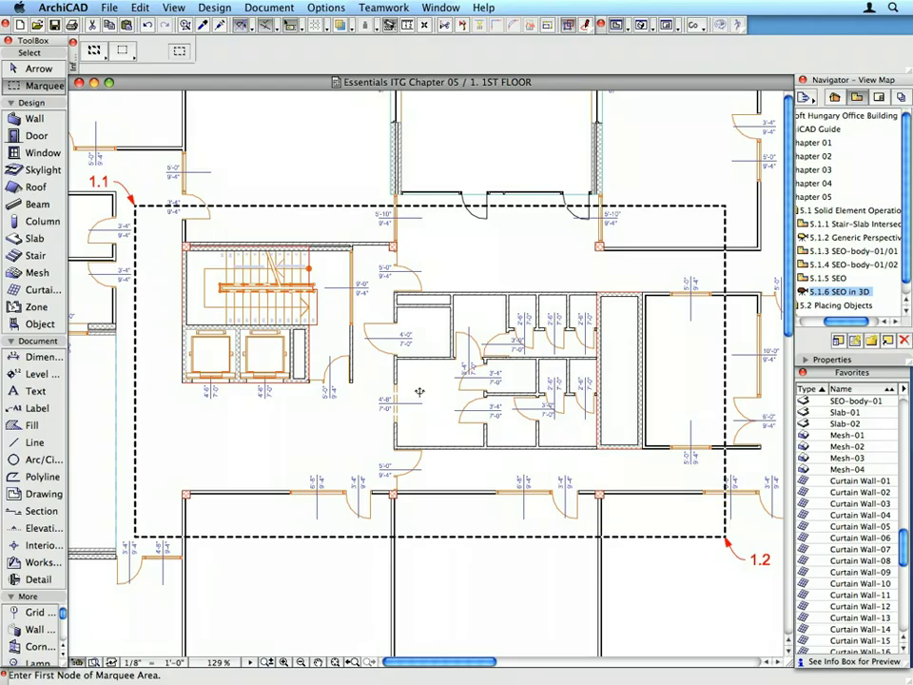
key(Escape)
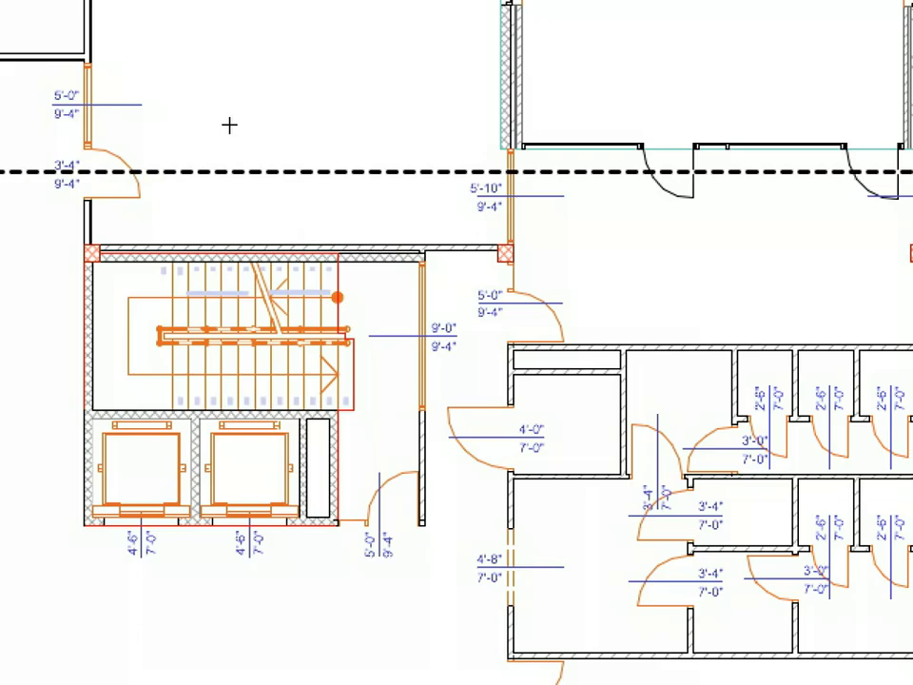
right_click(255, 183)
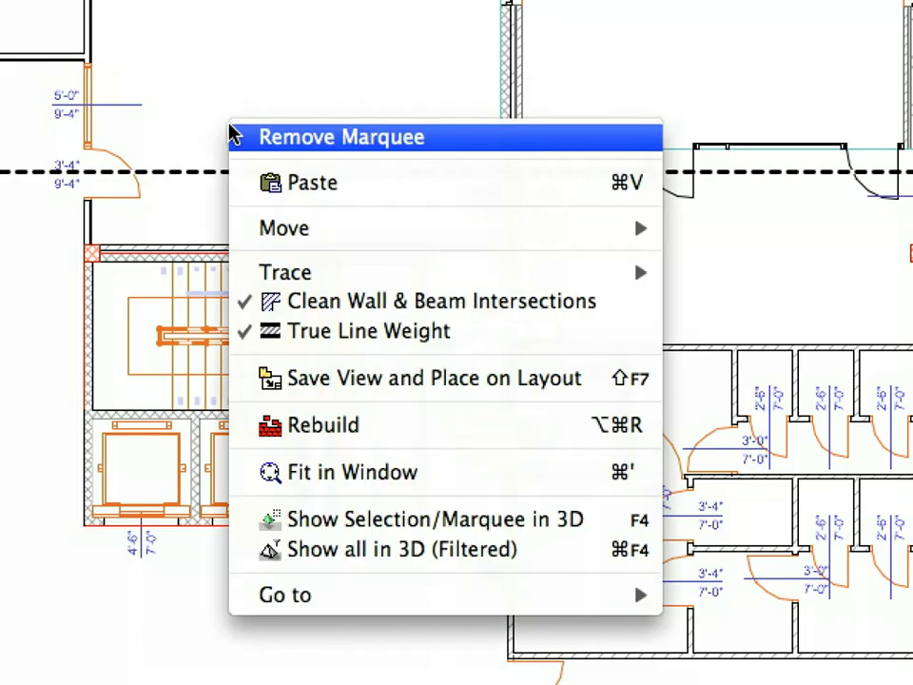
- Remove the old marquee, open the 5.1.1 stair-slab view, and marquee just the stair
click(466, 143)
click(842, 200)
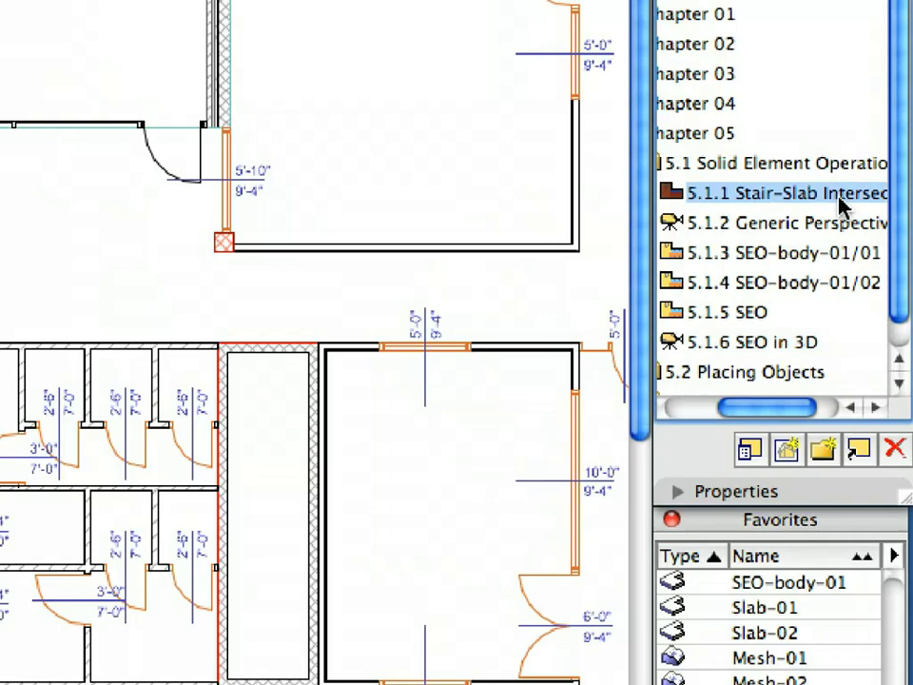
double_click(842, 198)
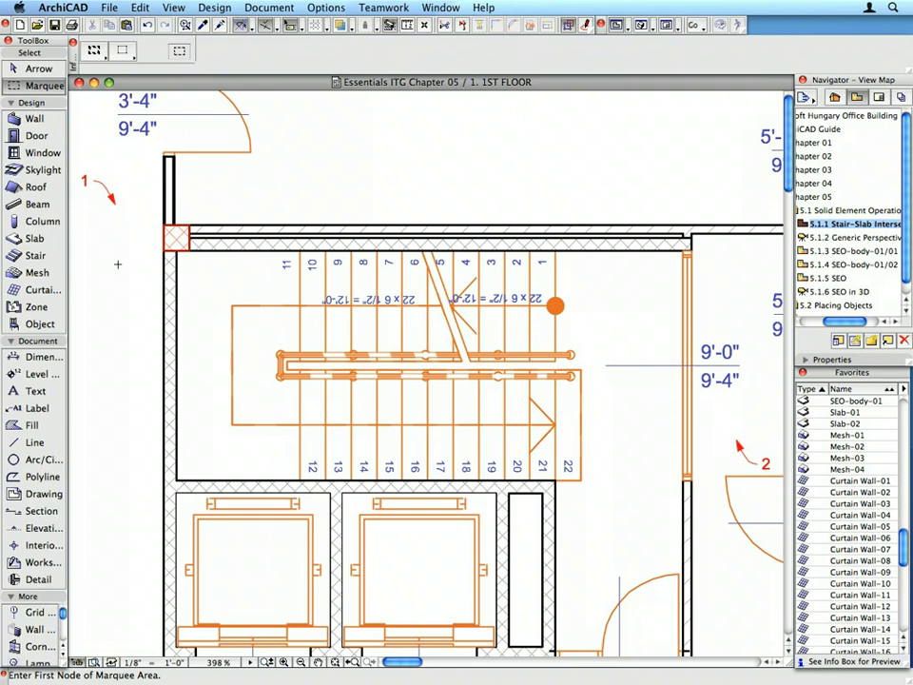
click(114, 203)
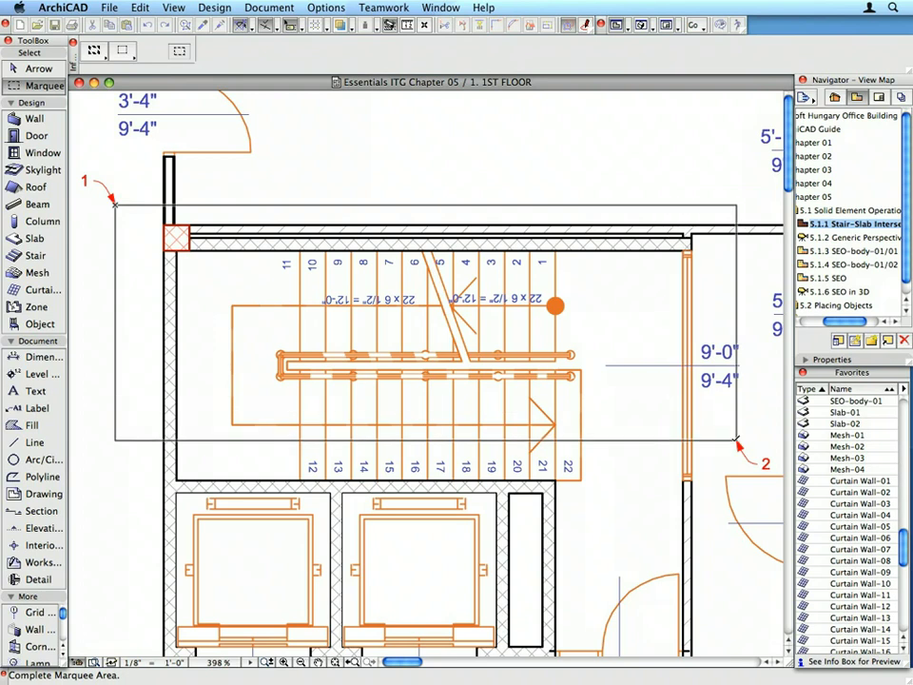
click(737, 439)
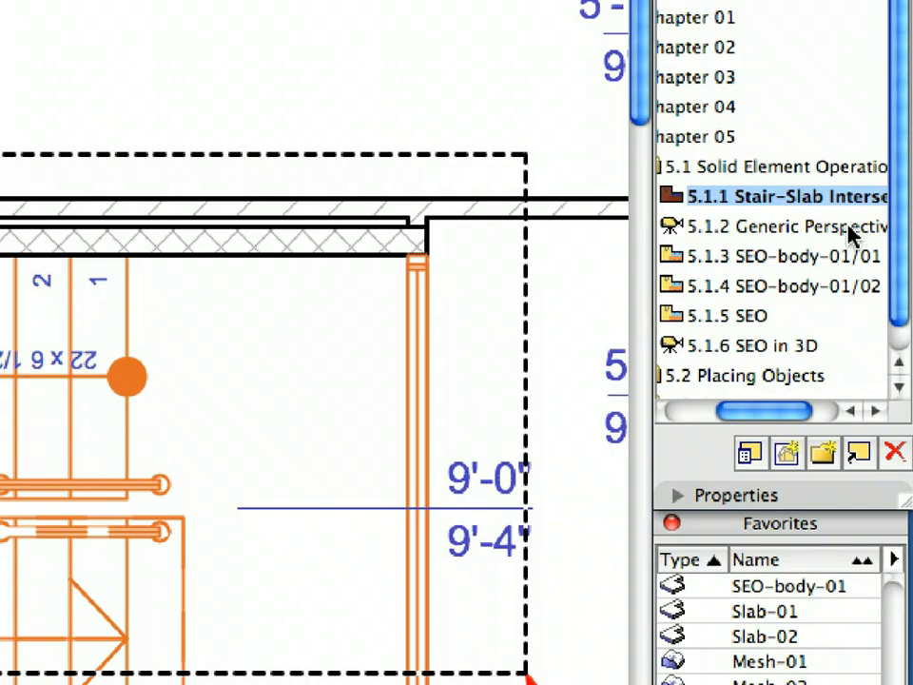
- Open the 5.1.2 Generic Perspective and zoom in on the middle stair flights and landings
double_click(884, 238)
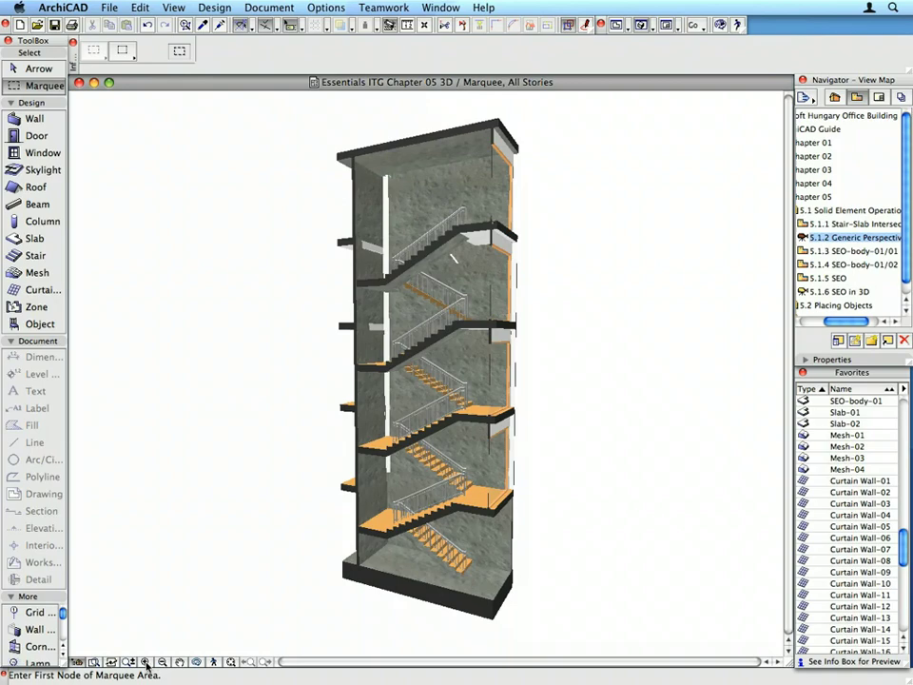
click(145, 660)
click(290, 280)
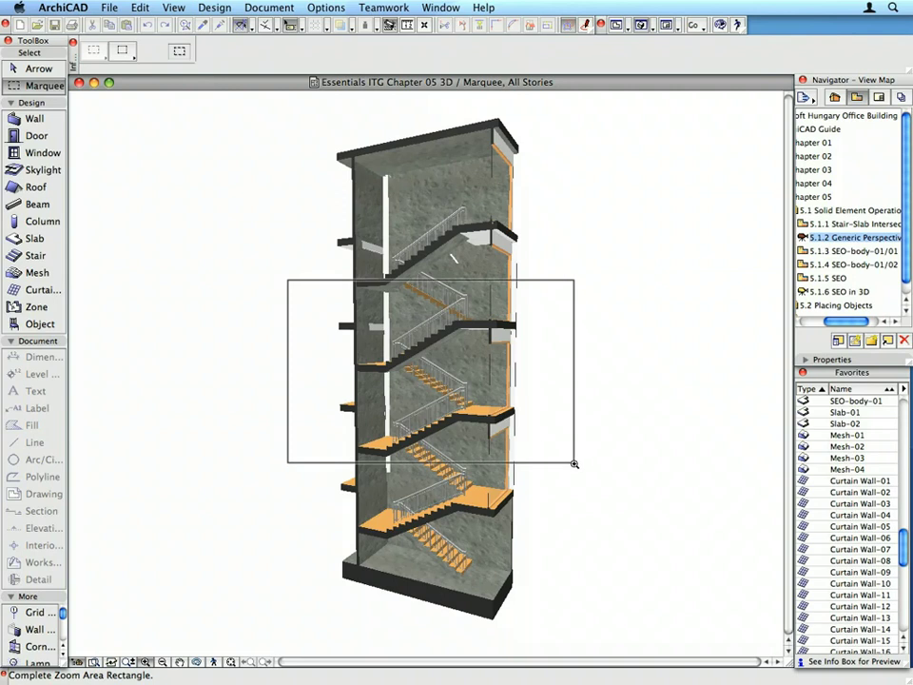
click(571, 474)
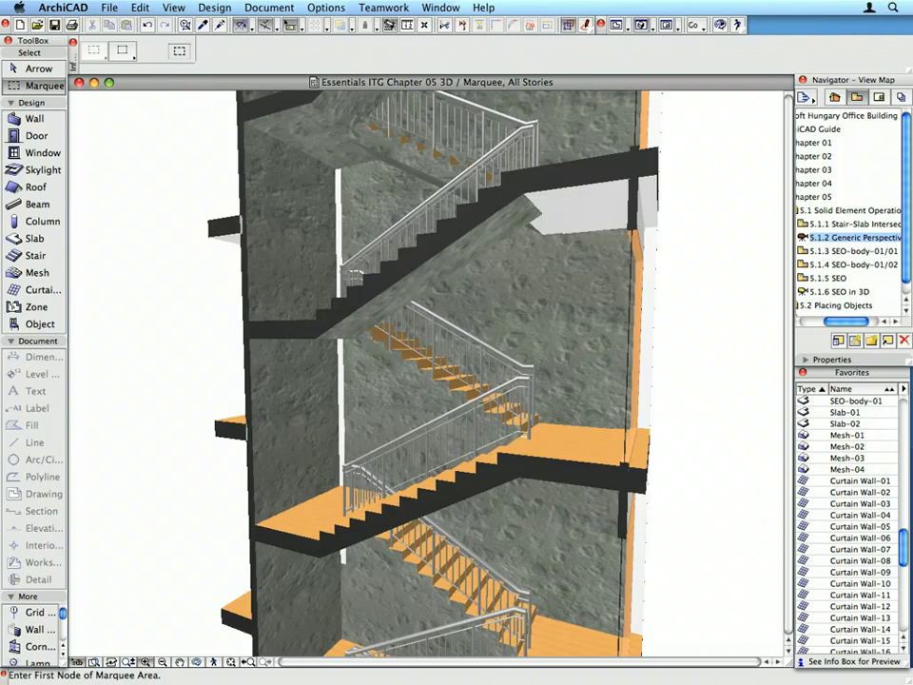